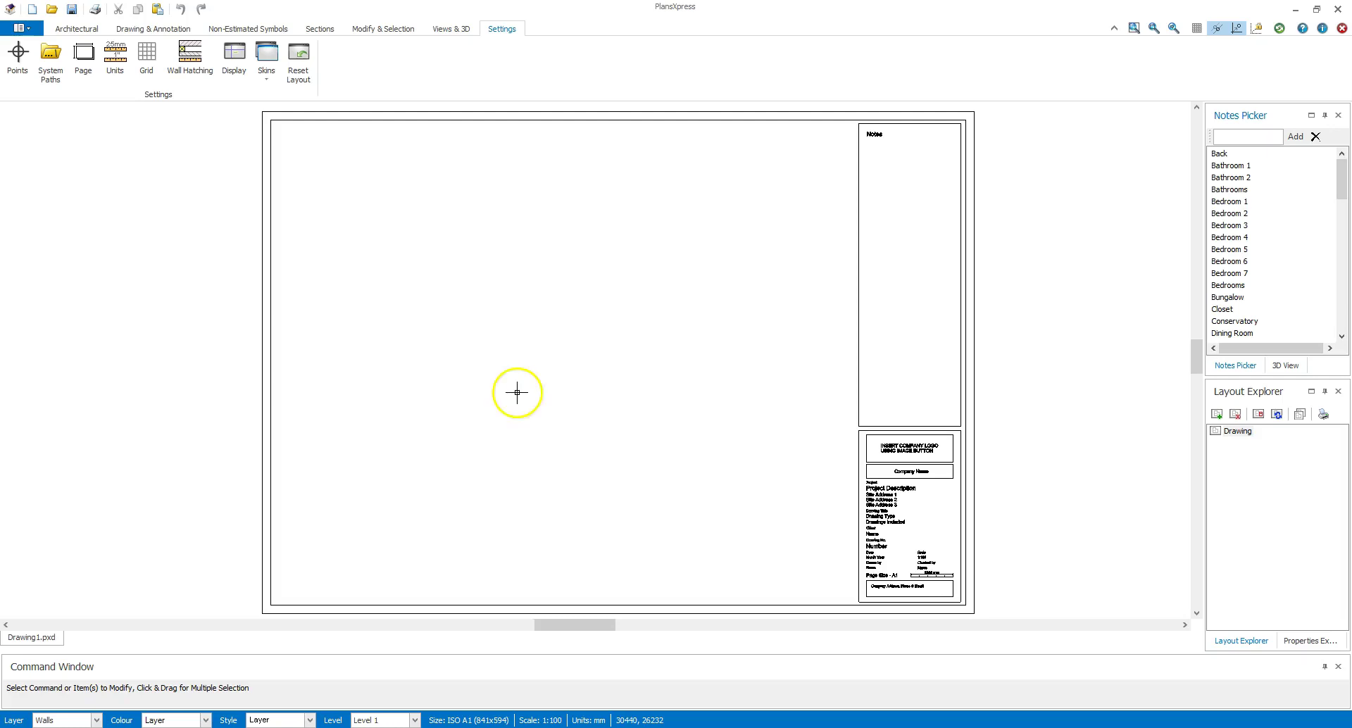
Set up a brick and block external wall, ground floor cavity wall 2.400 high floor to joist (Single storey), accepting the default dimensions.
{"action": "left_click", "coordinate": [72, 30]}
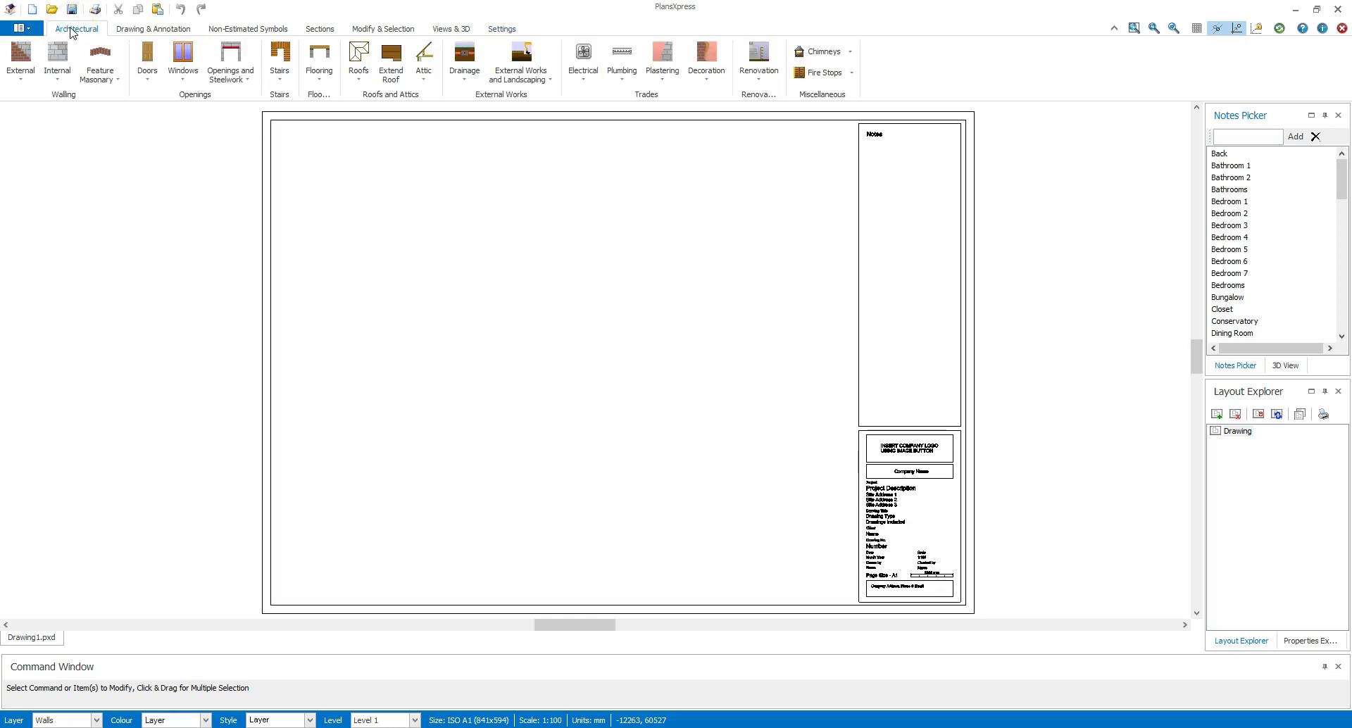
{"action": "left_click", "coordinate": [22, 77]}
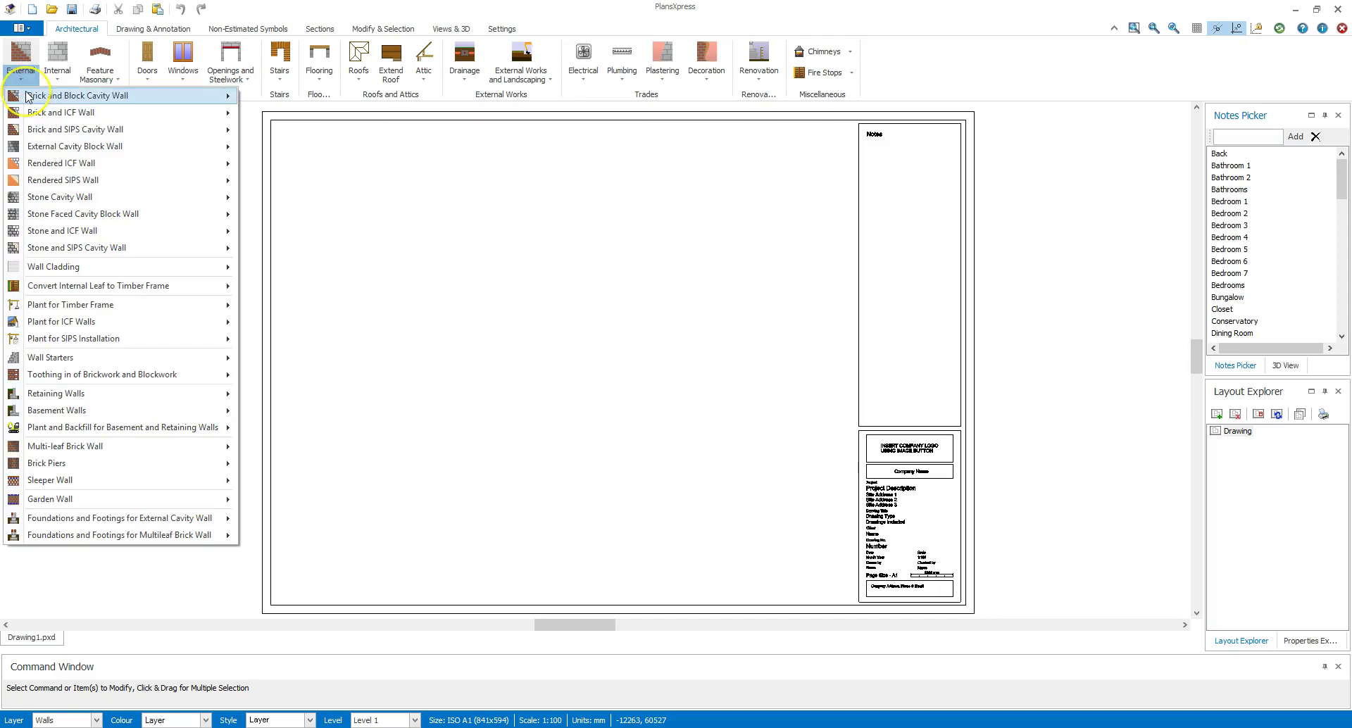
{"action": "mouse_move", "coordinate": [28, 97]}
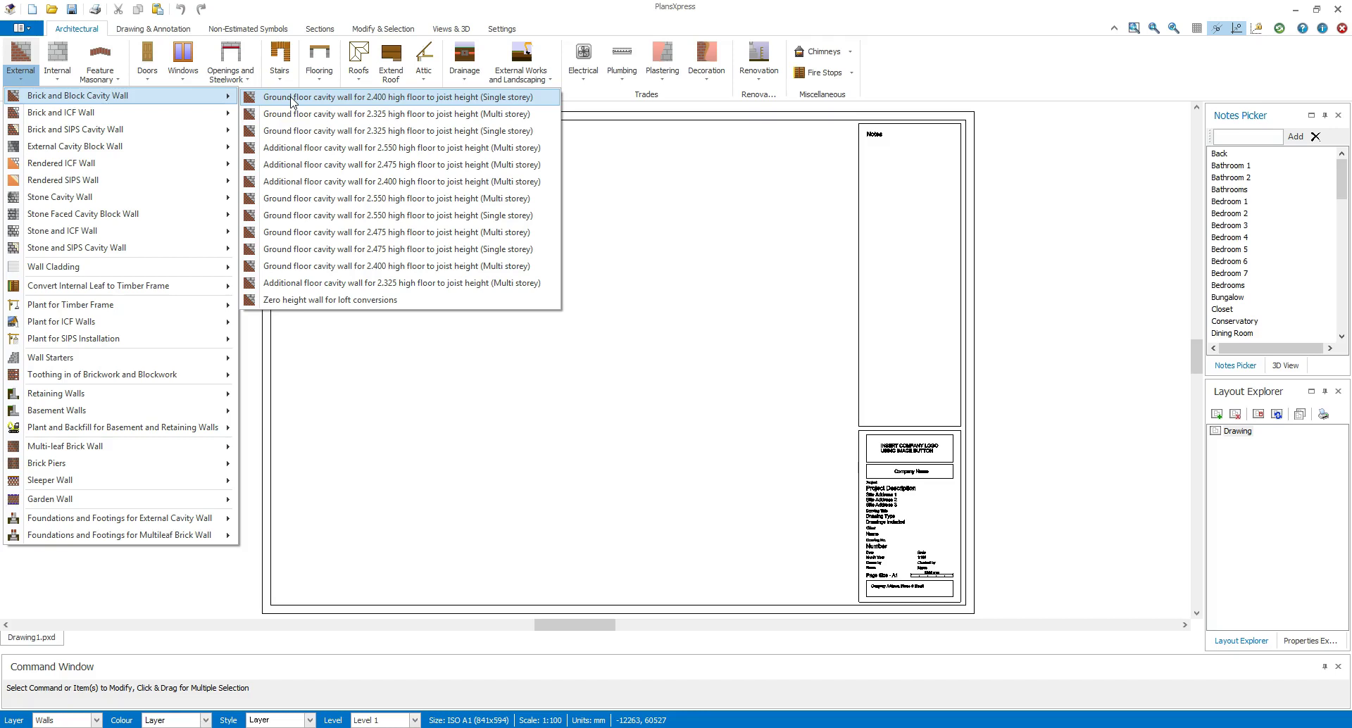
{"action": "left_click", "coordinate": [294, 100]}
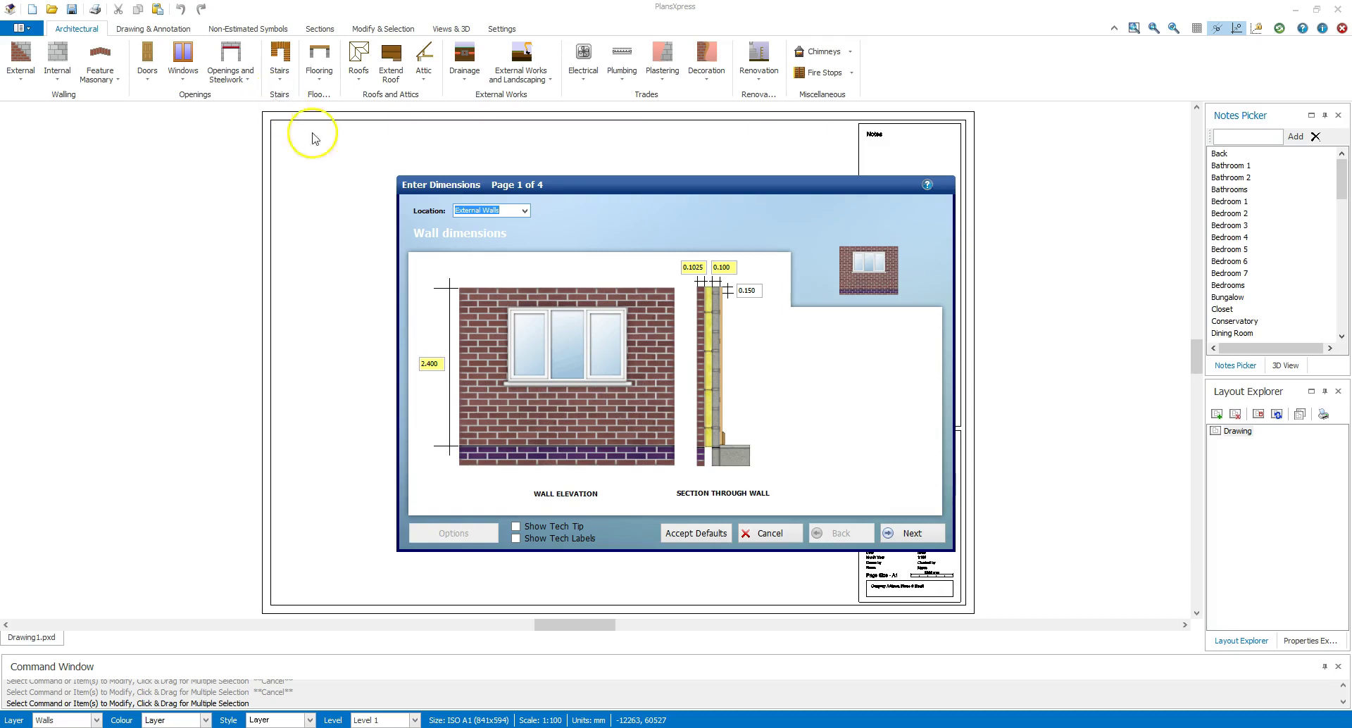
{"action": "left_click", "coordinate": [695, 533]}
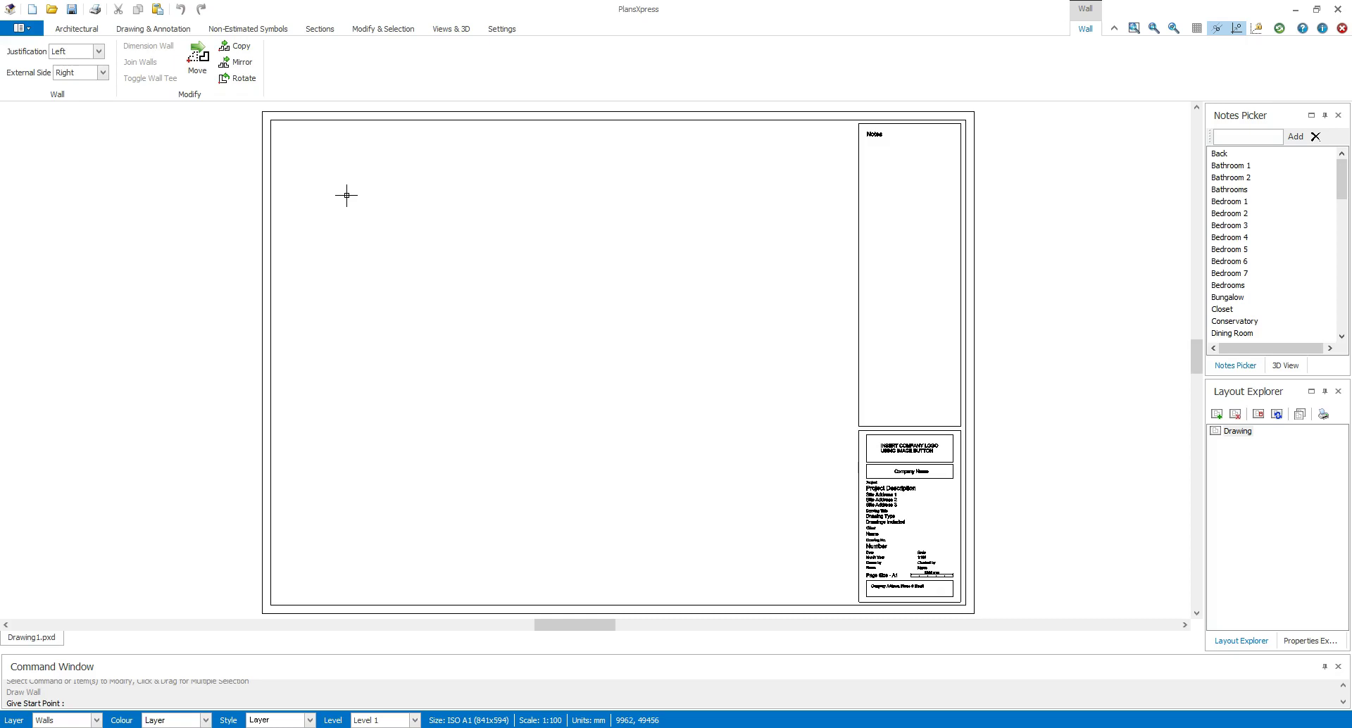
Draw a freehand run of seven connected wall segments at various angles, forming an open ring in the sheet's upper-left area.
{"action": "left_click", "coordinate": [346, 195]}
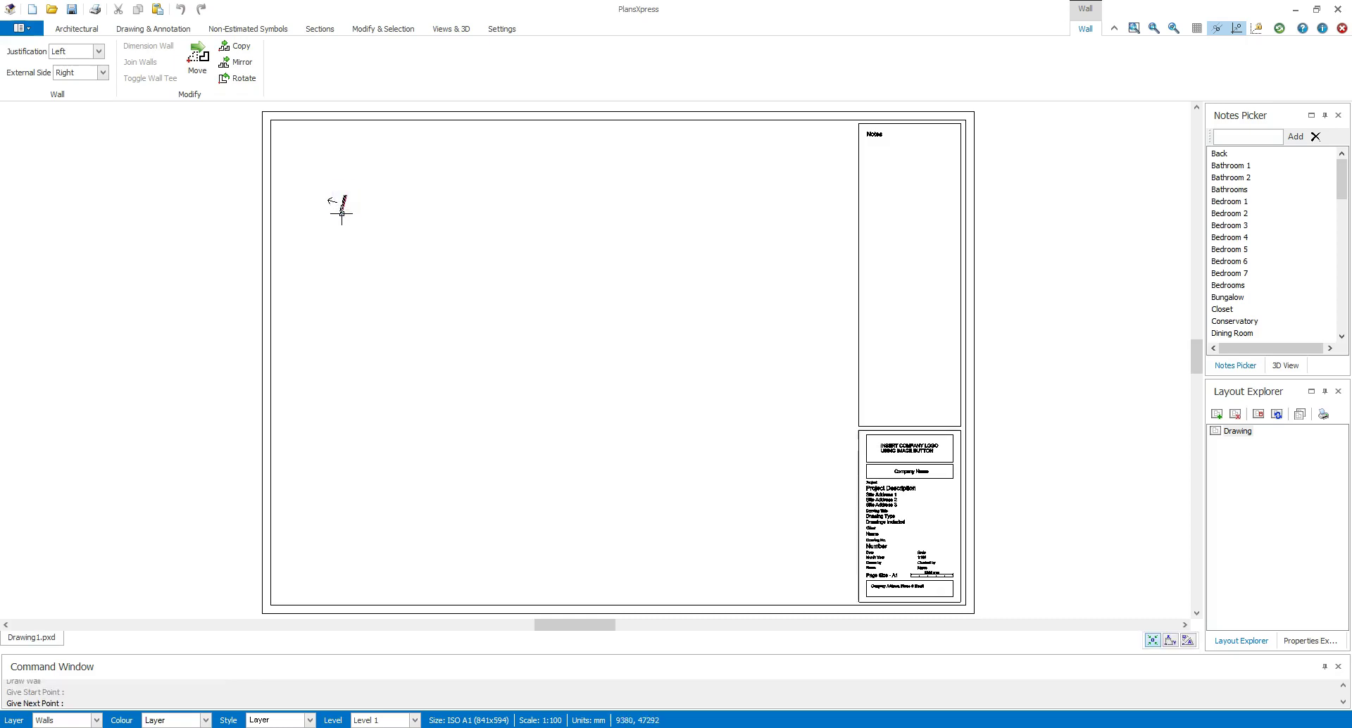
{"action": "left_click", "coordinate": [335, 256]}
{"action": "left_click", "coordinate": [336, 258]}
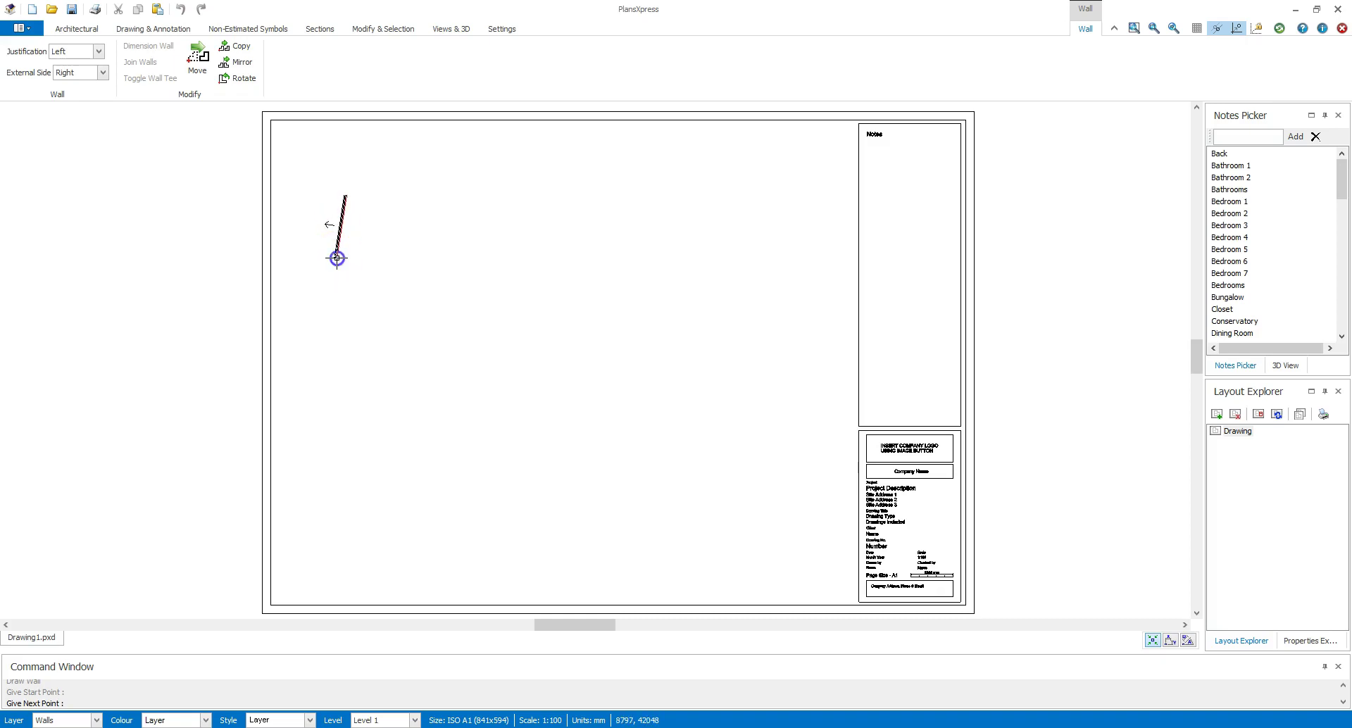
{"action": "left_click", "coordinate": [354, 294]}
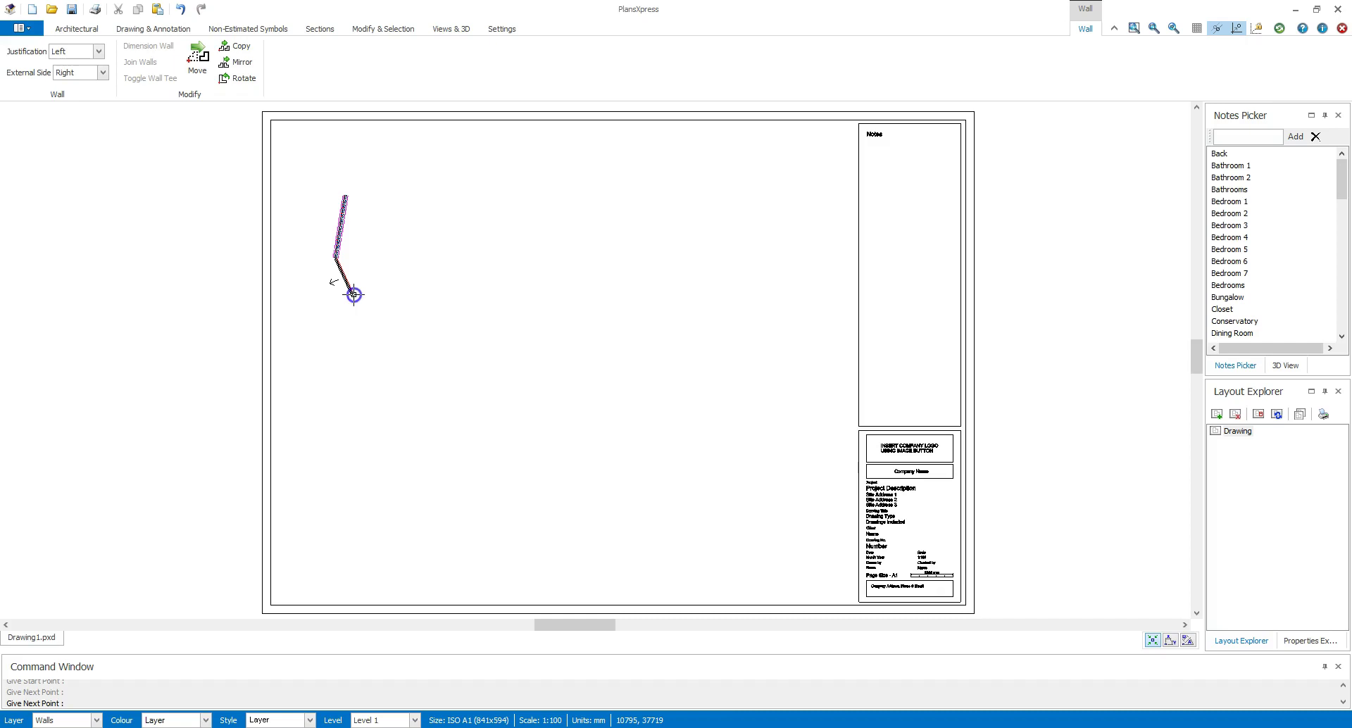
{"action": "left_click", "coordinate": [392, 305]}
{"action": "left_click", "coordinate": [423, 291]}
{"action": "left_click", "coordinate": [438, 252]}
{"action": "left_click", "coordinate": [425, 197]}
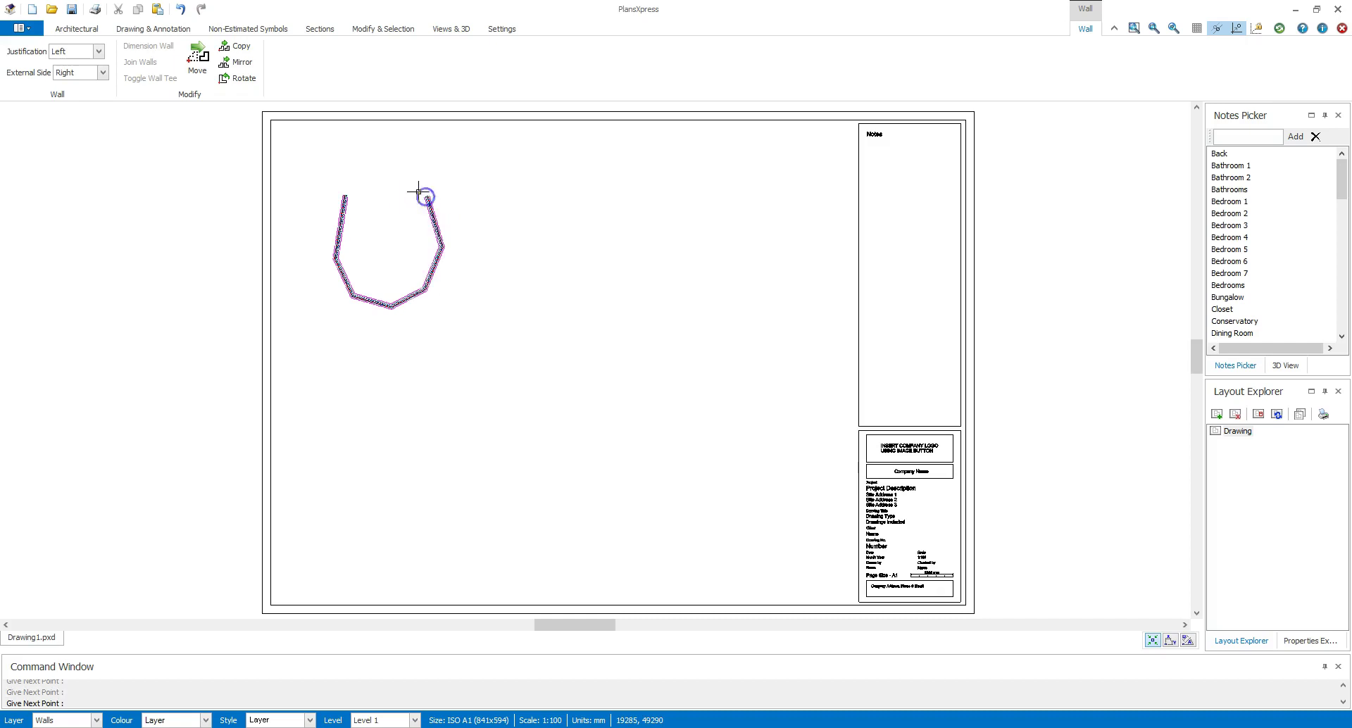
{"action": "left_click", "coordinate": [386, 183]}
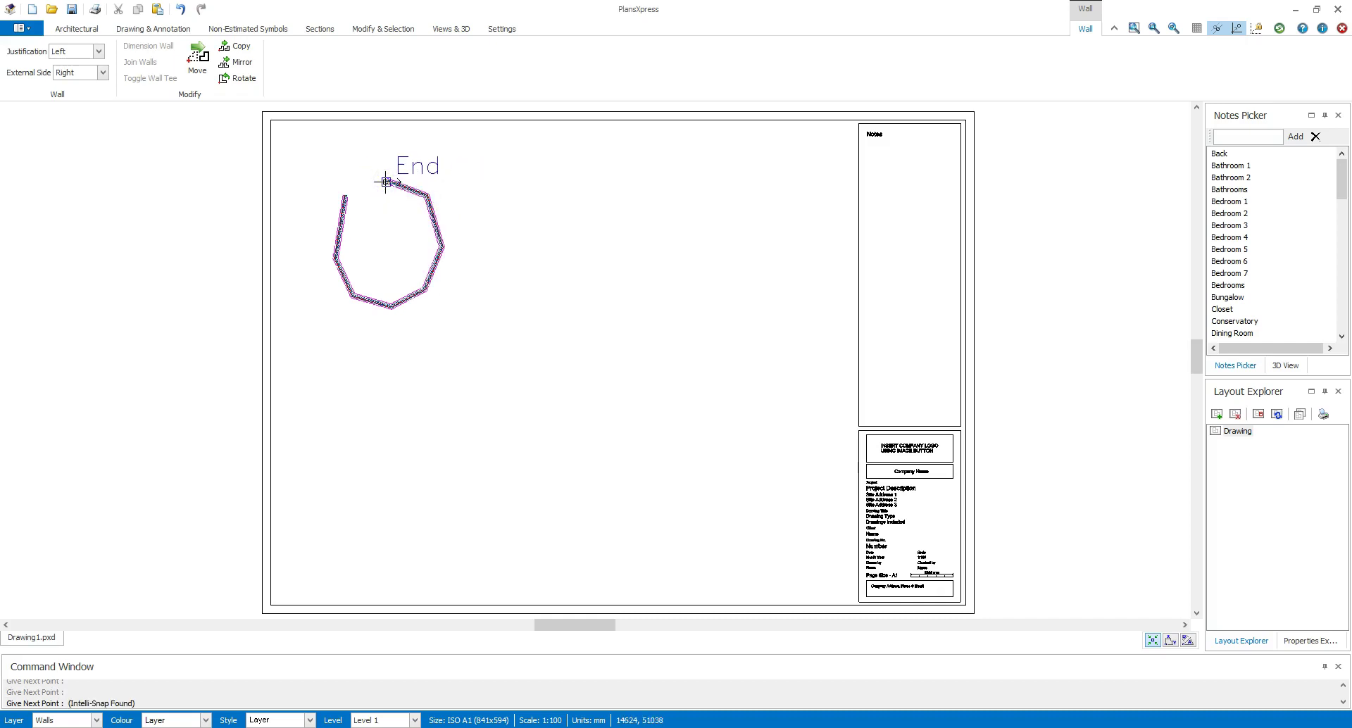
{"action": "key", "text": "Escape"}
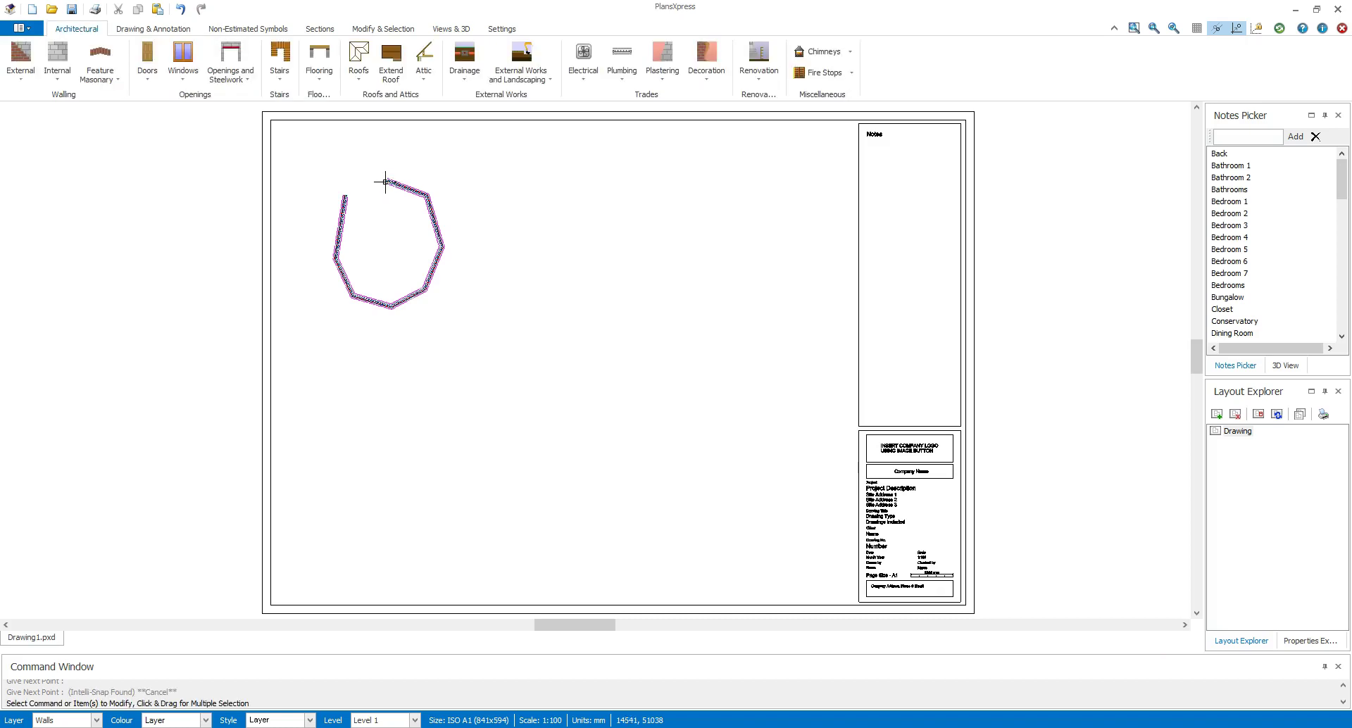
Select the five upper, right-hand and lower walls of the open ring and delete them.
{"action": "scroll", "coordinate": [391, 238], "scroll_direction": "up", "scroll_amount": 2}
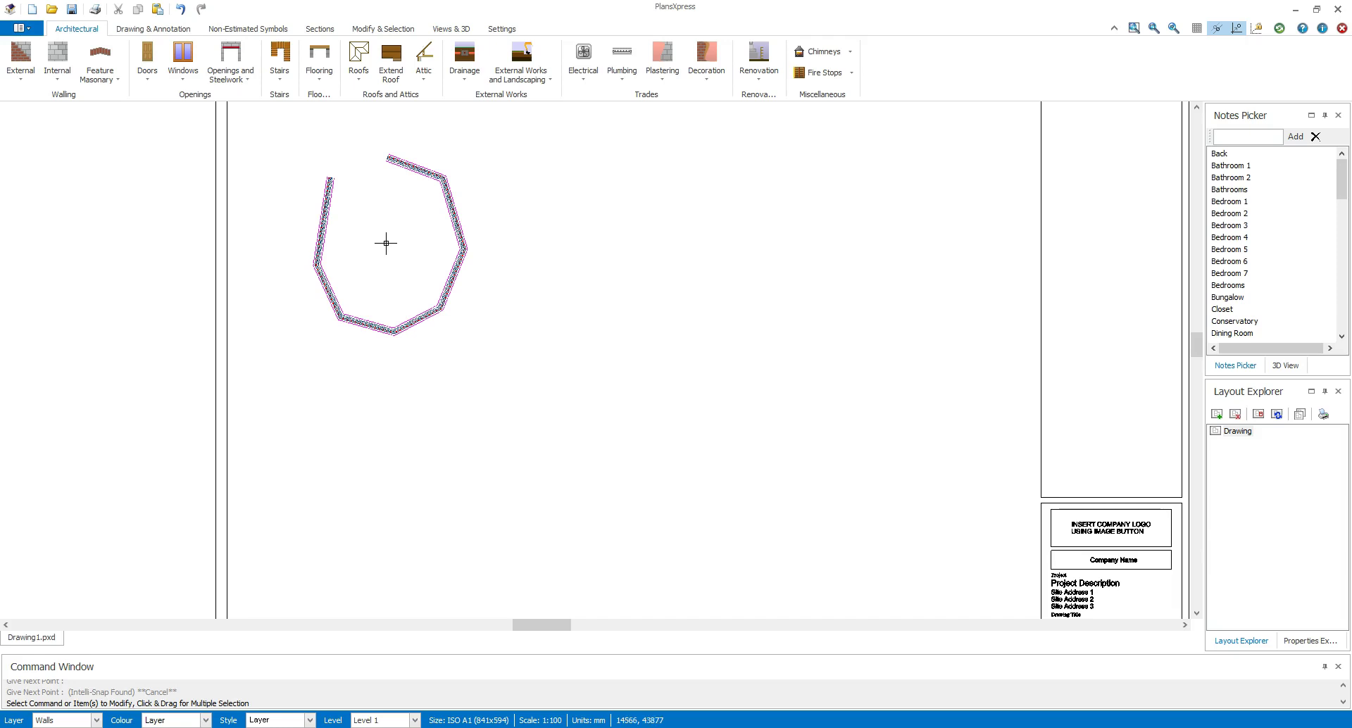
{"action": "scroll", "coordinate": [386, 243], "scroll_direction": "up", "scroll_amount": 2}
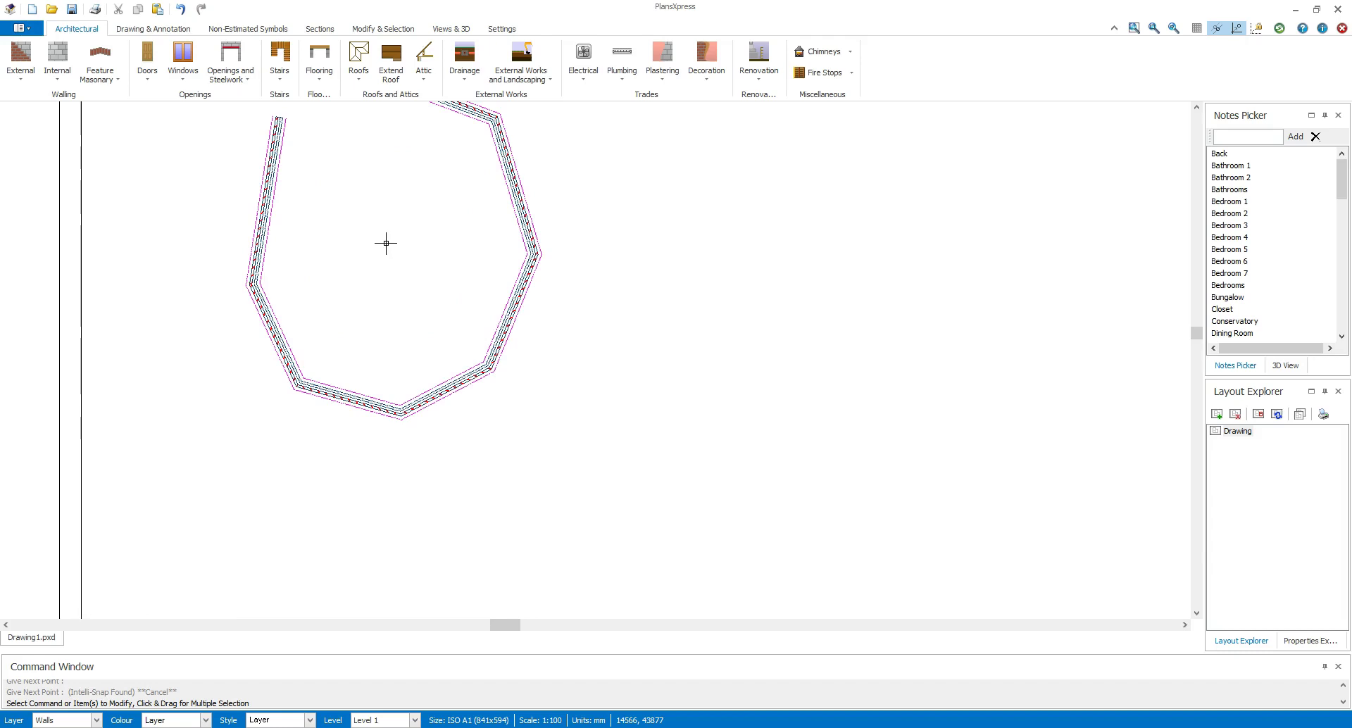
{"action": "scroll", "coordinate": [386, 243], "scroll_direction": "down", "scroll_amount": 2}
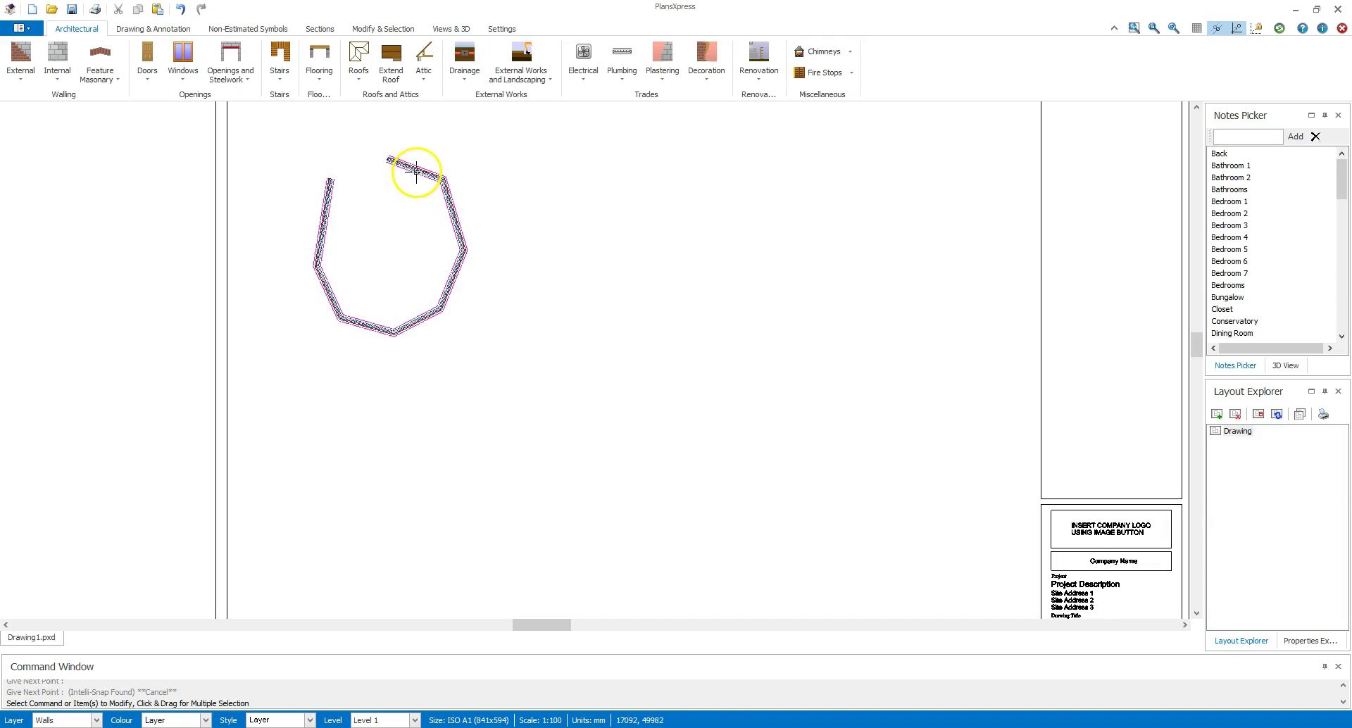
{"action": "left_click", "coordinate": [416, 171]}
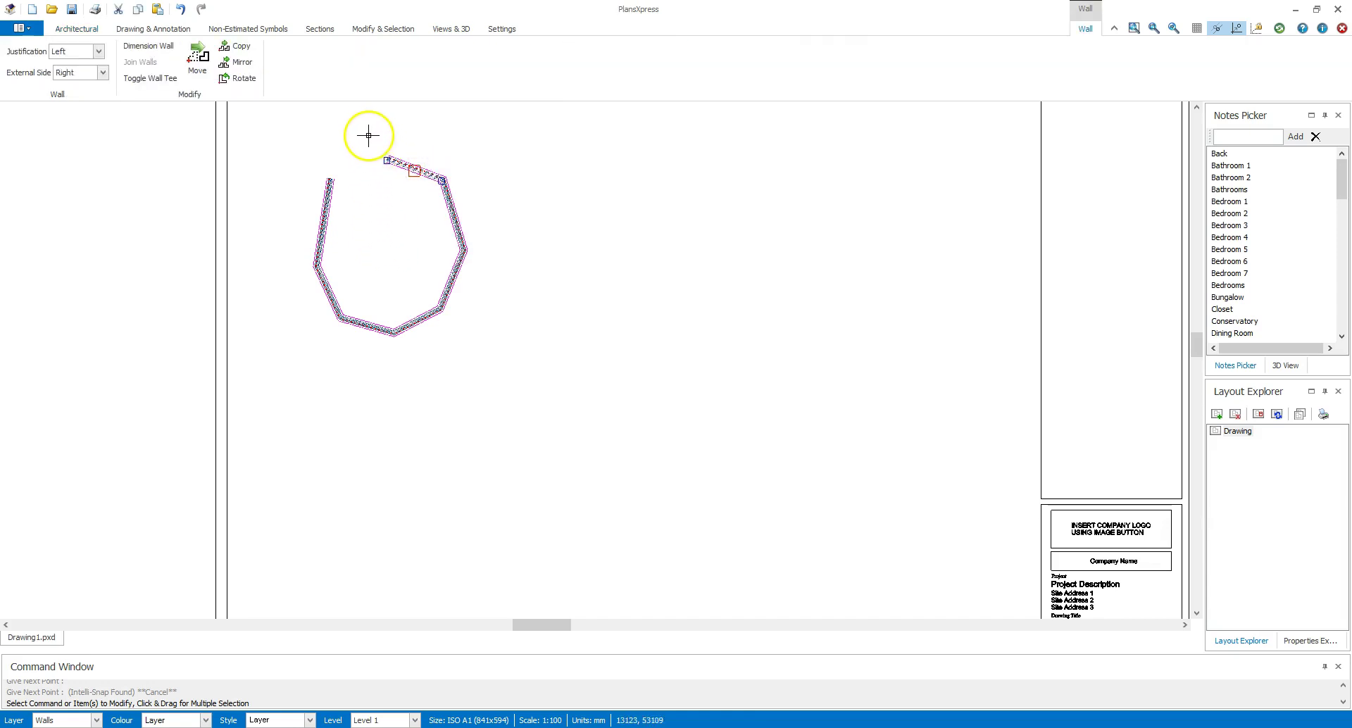
{"action": "left_click_drag", "start_coordinate": [367, 128], "coordinate": [500, 316]}
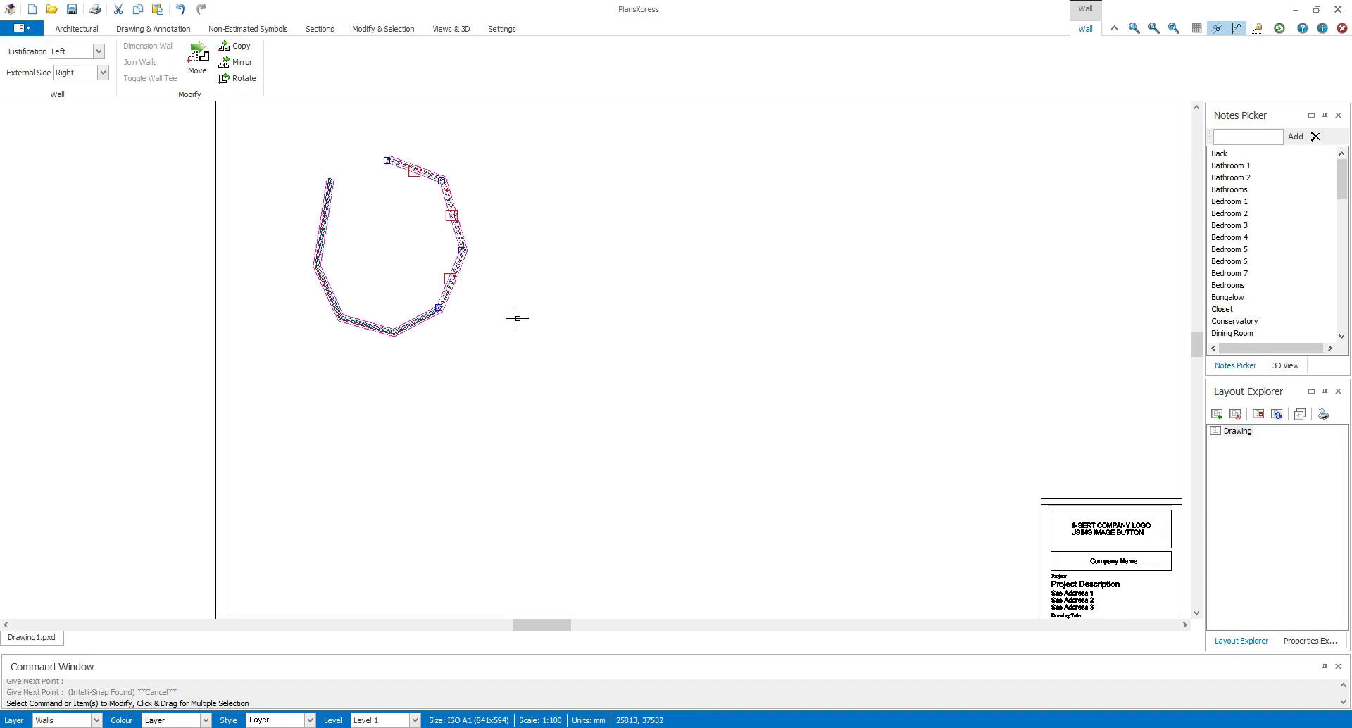
{"action": "left_click", "coordinate": [500, 366]}
{"action": "left_click_drag", "start_coordinate": [513, 368], "coordinate": [366, 140]}
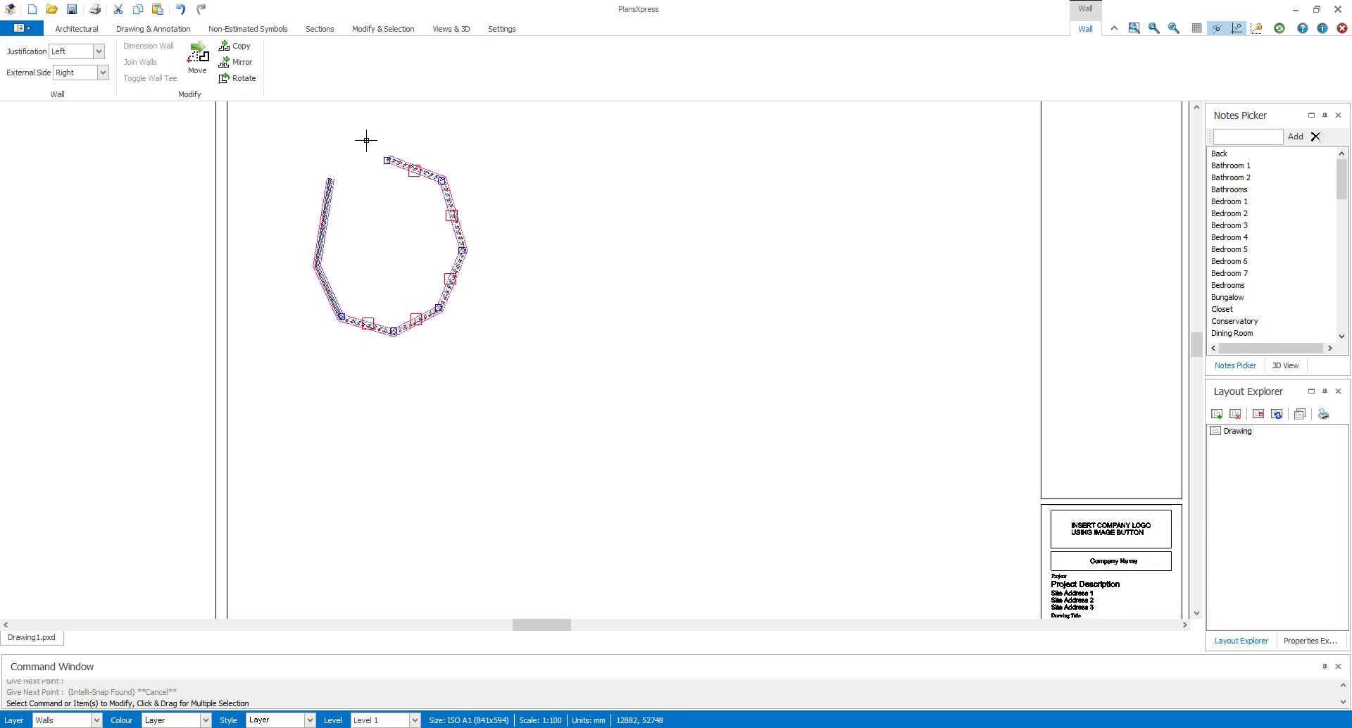
{"action": "key", "text": "Delete"}
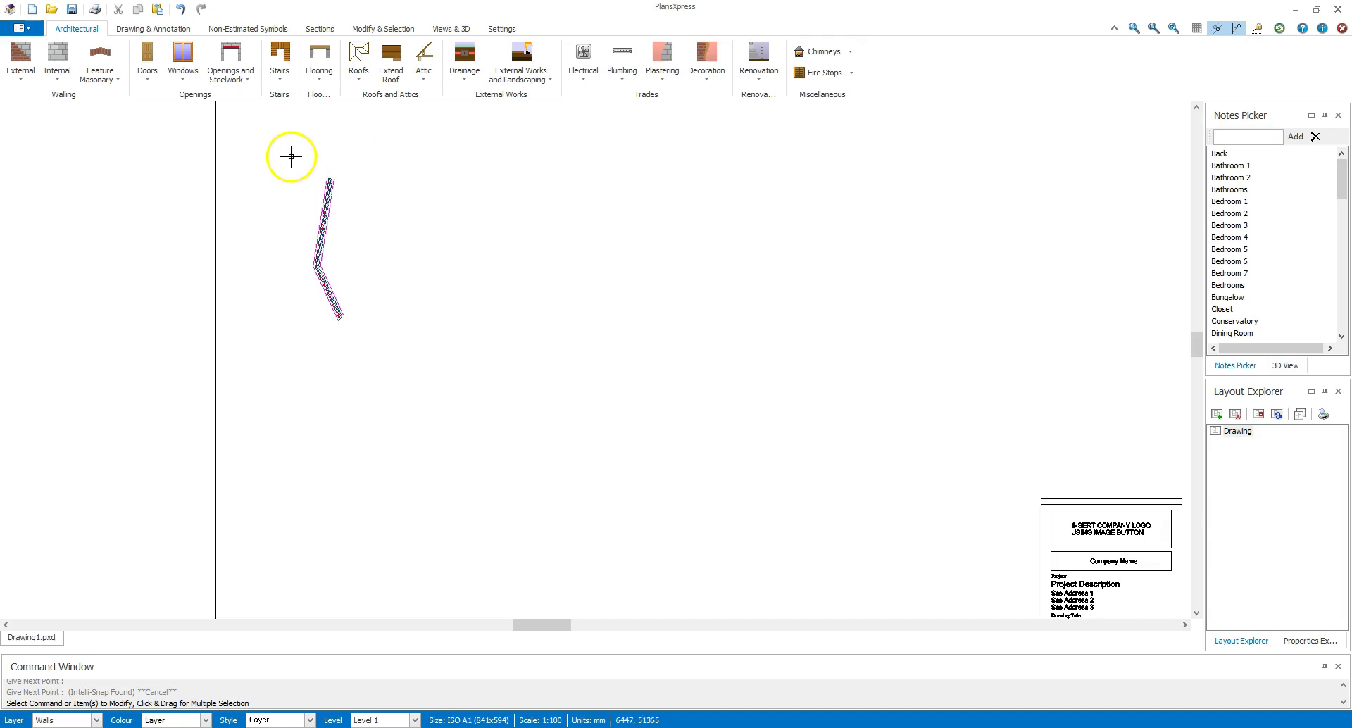
Delete the two remaining angled walls so the sheet is empty.
{"action": "mouse_move", "coordinate": [277, 151]}
{"action": "left_mouse_down"}
{"action": "mouse_move", "coordinate": [357, 316]}
{"action": "mouse_move", "coordinate": [392, 354]}
{"action": "left_mouse_up"}
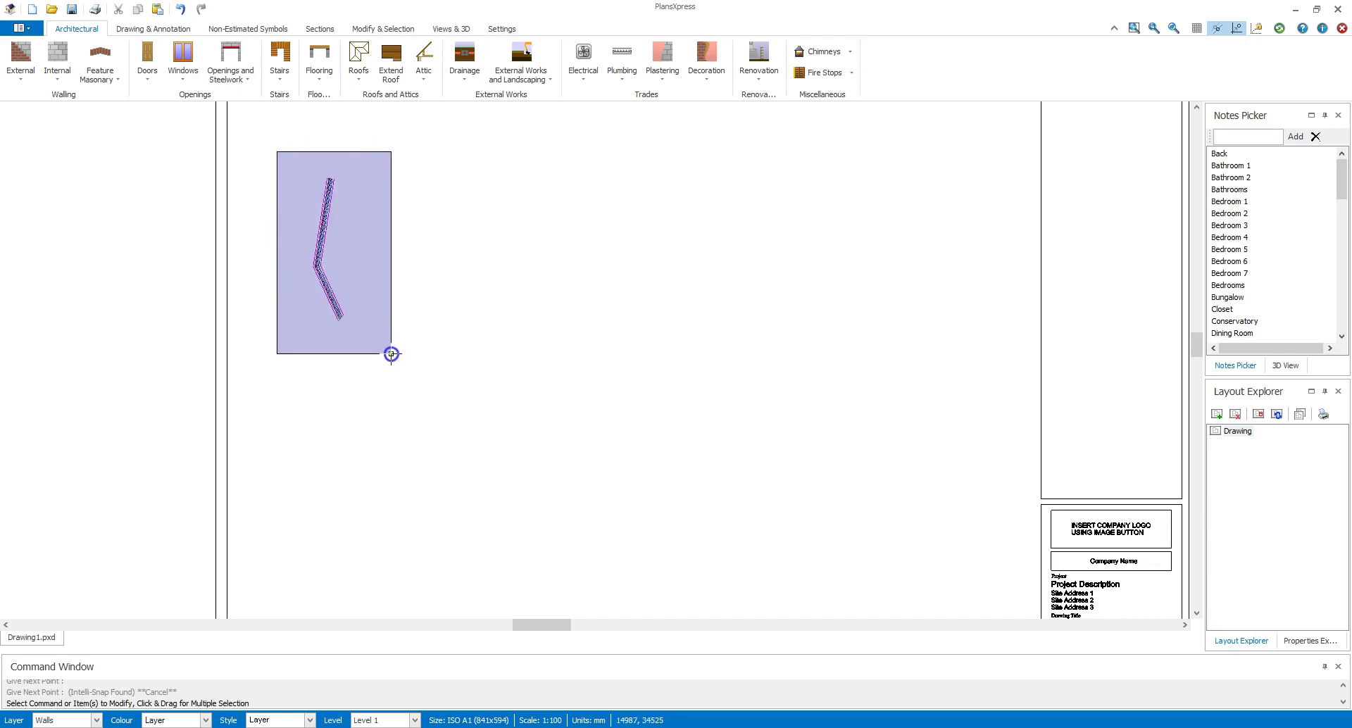
{"action": "left_click_drag", "start_coordinate": [391, 353], "coordinate": [392, 354]}
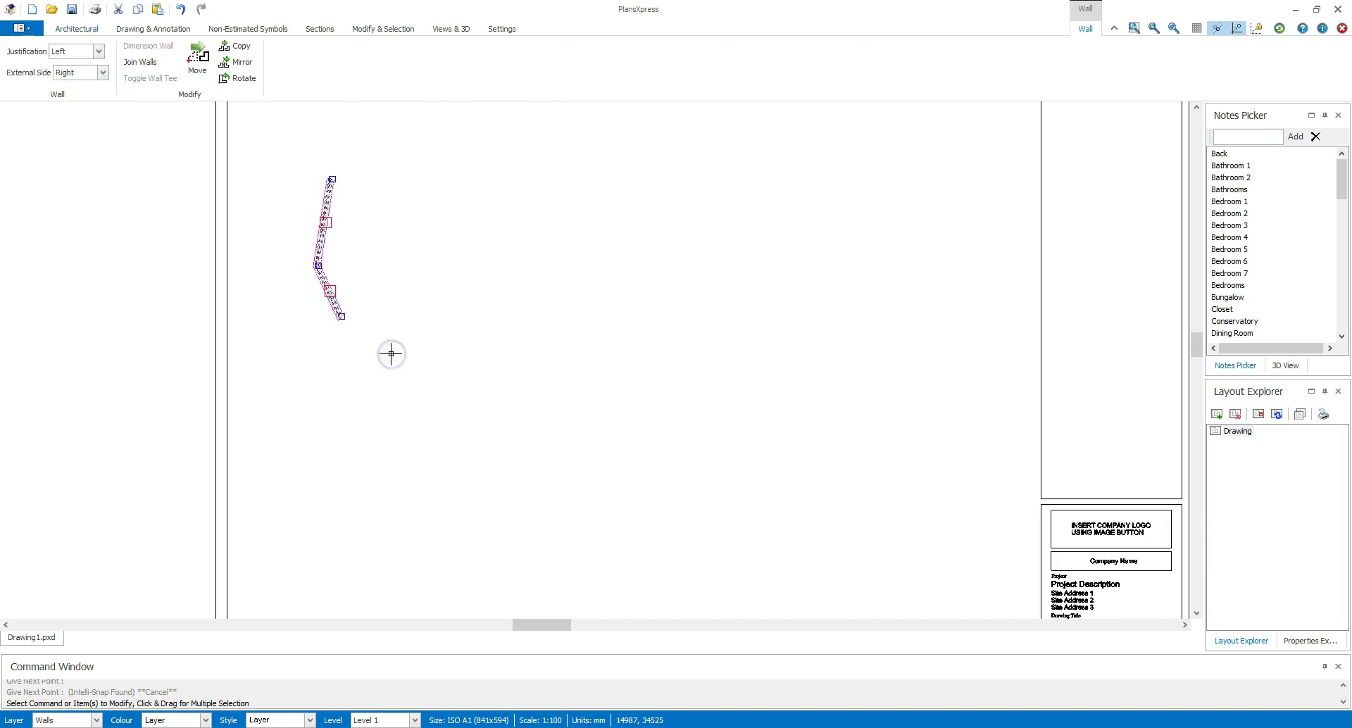
{"action": "key", "text": "Delete"}
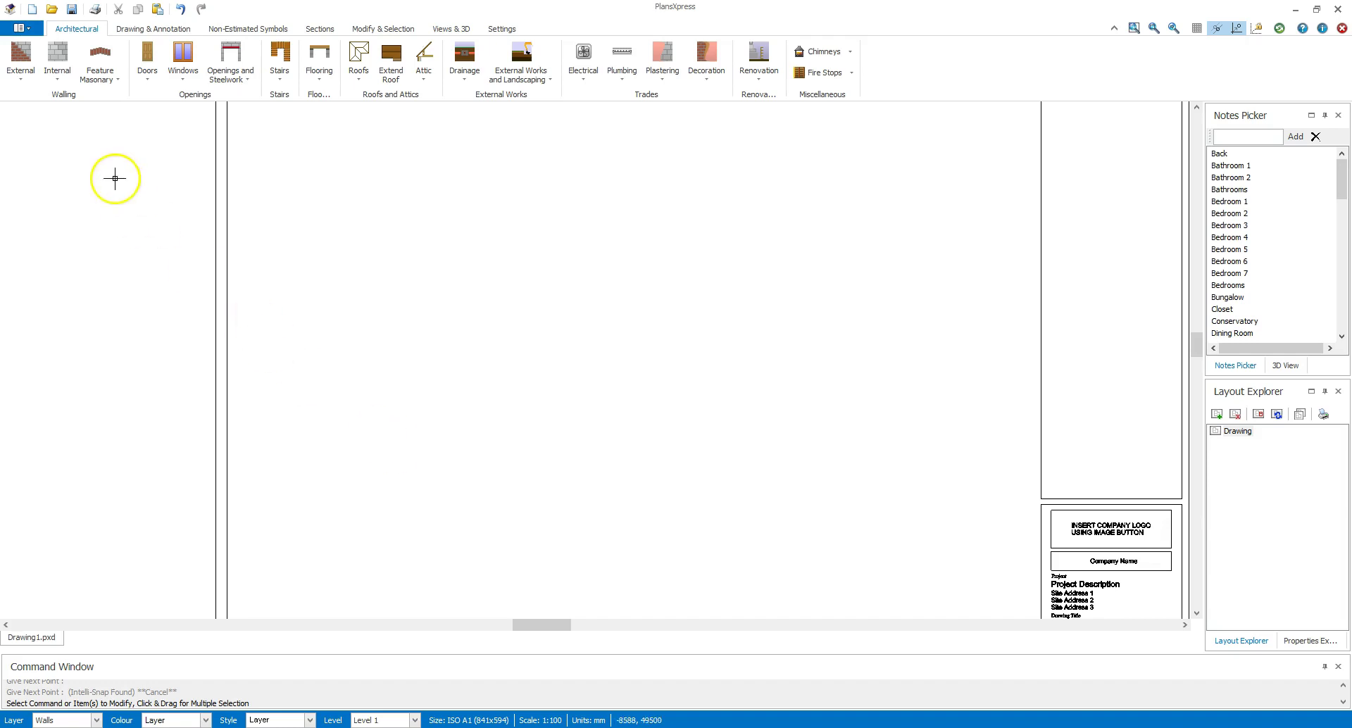
Draw a closed L-shaped outline of horizontal and vertical external walls in the sheet's upper-left area, with the notch at its lower-left corner.
{"action": "left_click", "coordinate": [20, 53]}
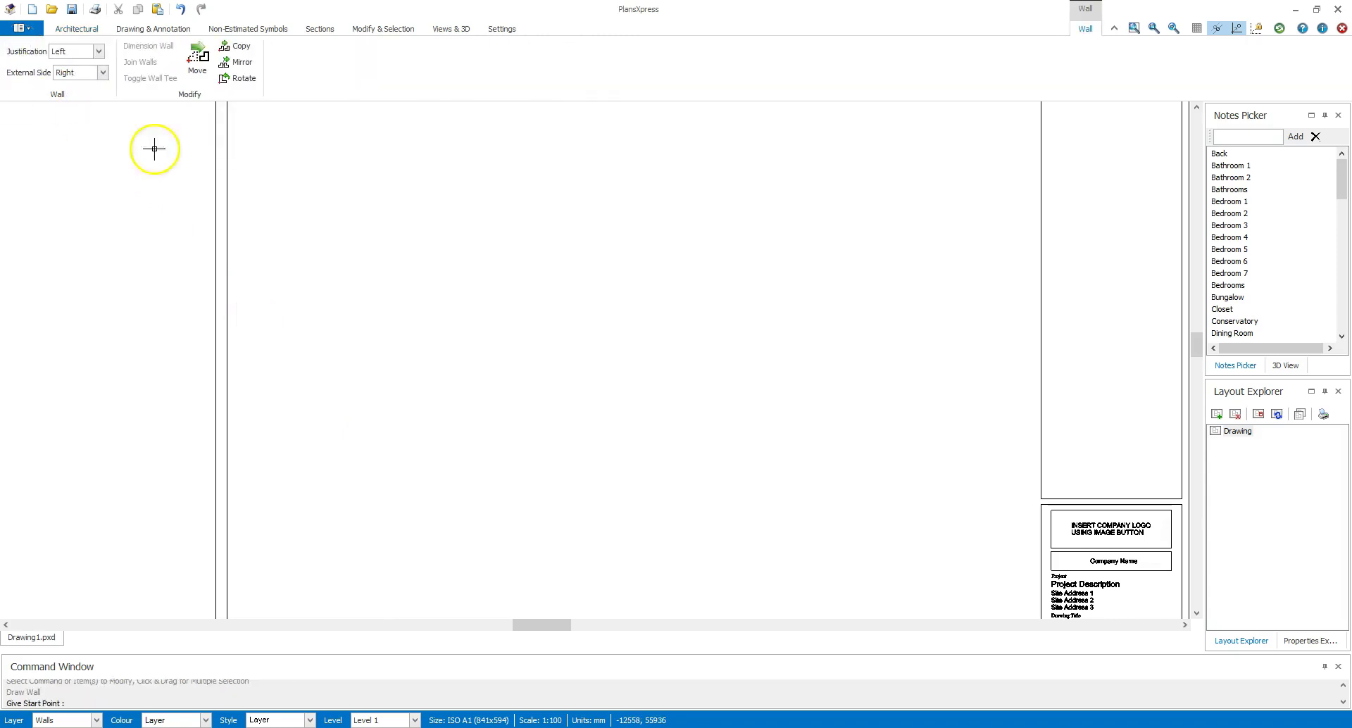
{"action": "scroll", "coordinate": [328, 190], "scroll_direction": "down", "scroll_amount": 3}
{"action": "scroll", "coordinate": [331, 191], "scroll_direction": "down", "scroll_amount": 1}
{"action": "scroll", "coordinate": [331, 191], "scroll_direction": "up", "scroll_amount": 1}
{"action": "mouse_move", "coordinate": [330, 191]}
{"action": "middle_mouse_down"}
{"action": "mouse_move", "coordinate": [331, 207]}
{"action": "mouse_move", "coordinate": [414, 221]}
{"action": "mouse_move", "coordinate": [341, 205]}
{"action": "middle_mouse_up"}
{"action": "left_click", "coordinate": [335, 200]}
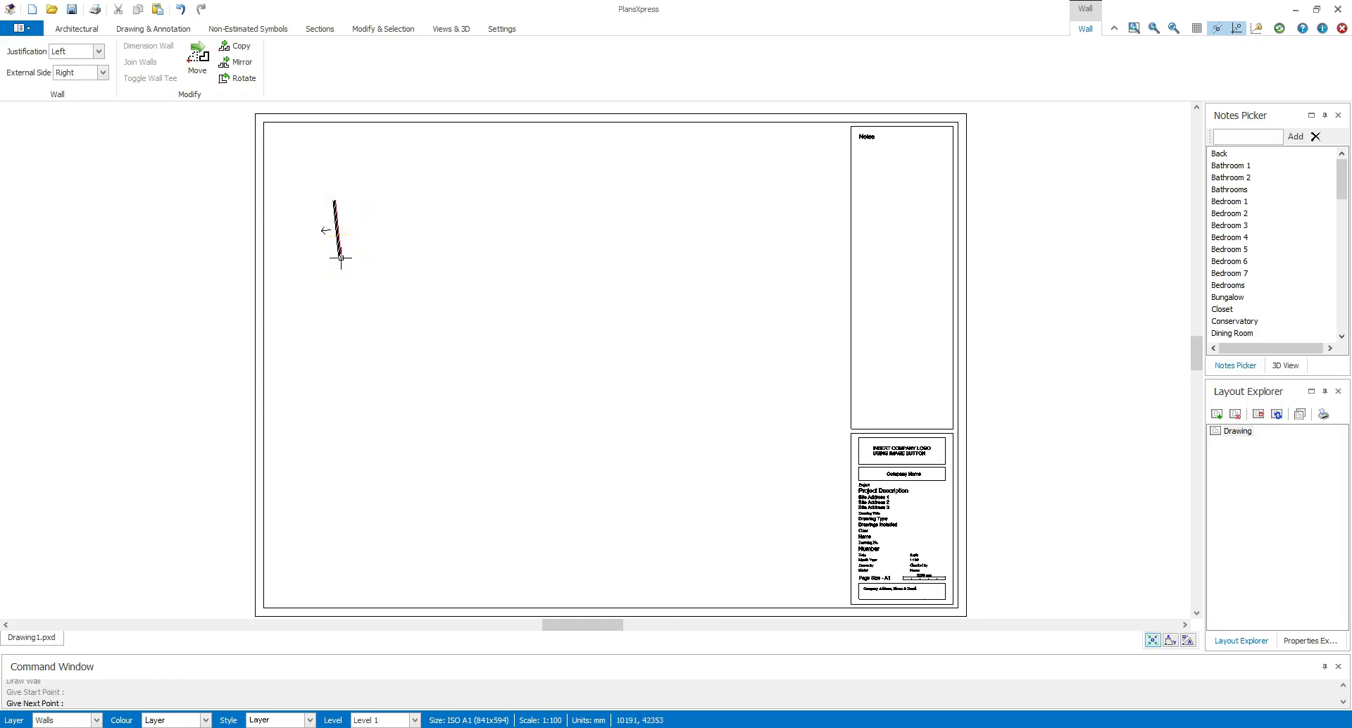
{"action": "left_click", "coordinate": [341, 258]}
{"action": "left_click_drag", "start_coordinate": [341, 257], "coordinate": [336, 294]}
{"action": "left_click_drag", "start_coordinate": [337, 294], "coordinate": [383, 295]}
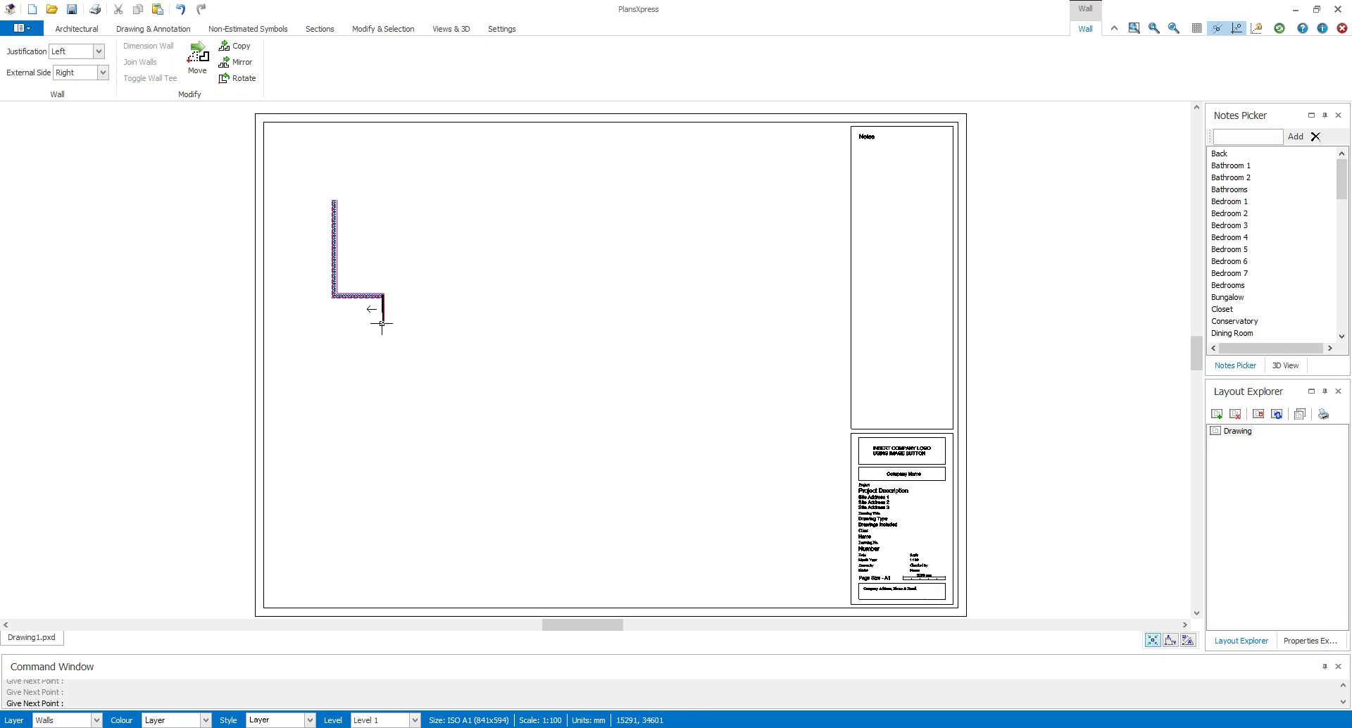
{"action": "left_click", "coordinate": [439, 324]}
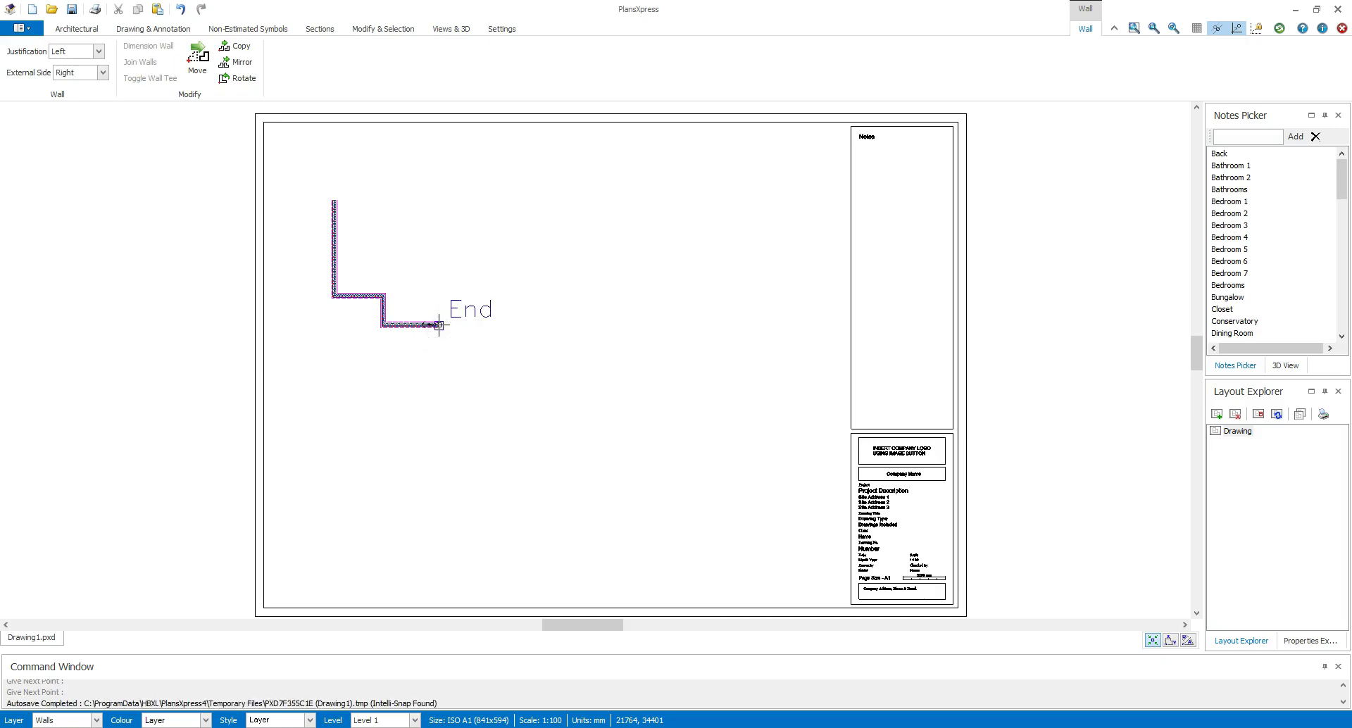
{"action": "right_click", "coordinate": [439, 324]}
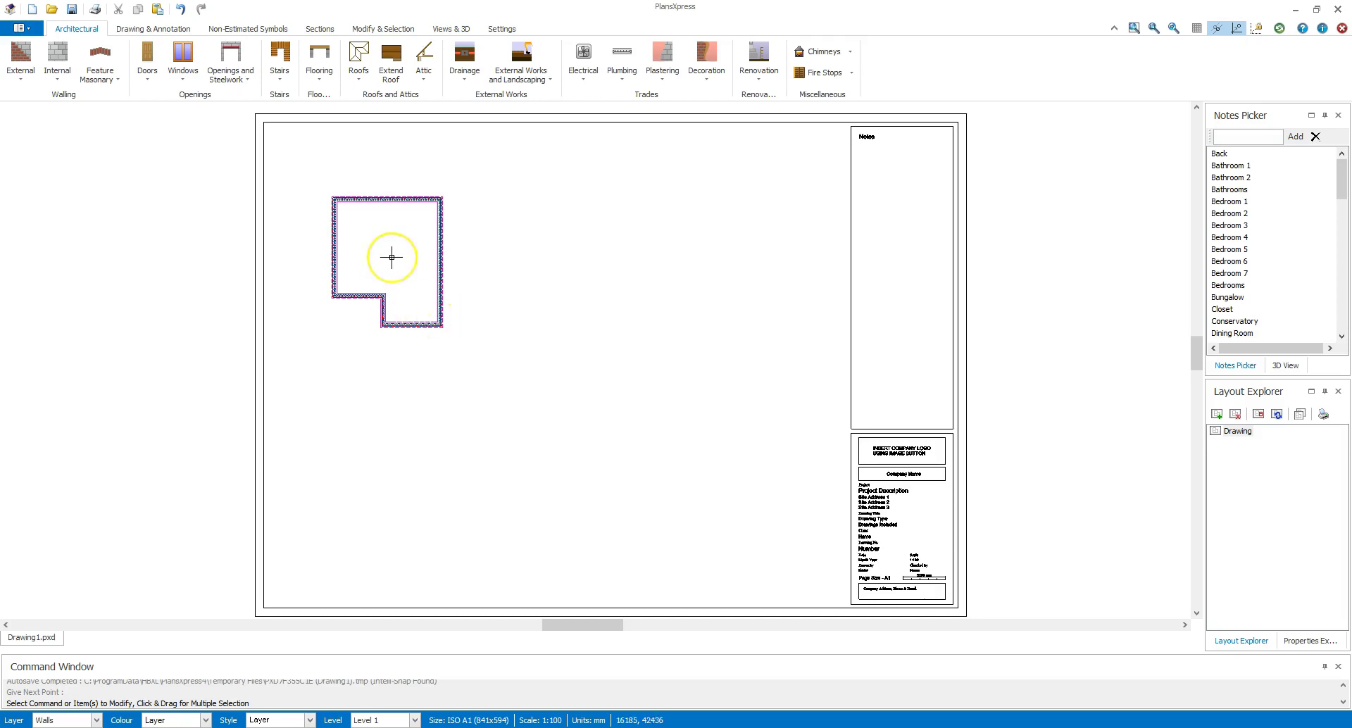
Draw the vertical left-hand external wall of a second outline beside the first one, with X-Y co-ordinate dimensions switched on.
{"action": "scroll", "coordinate": [390, 256], "scroll_direction": "up", "scroll_amount": 4}
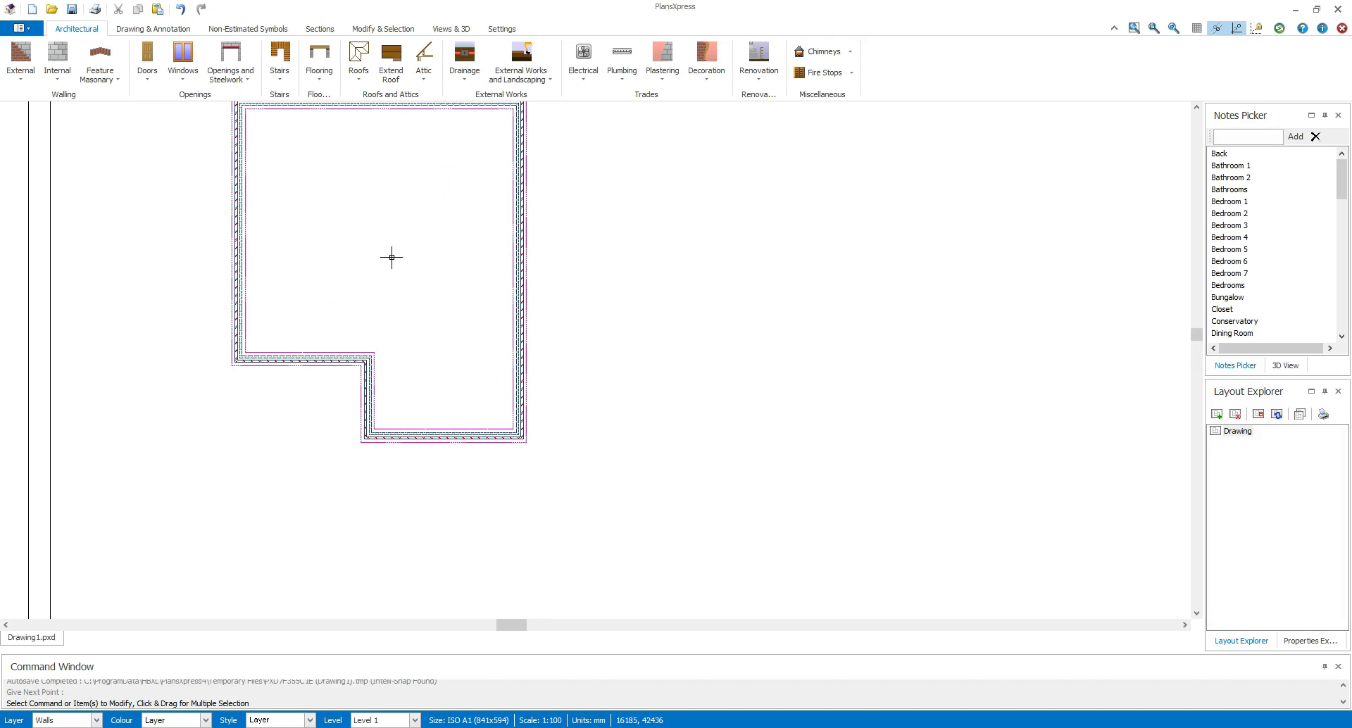
{"action": "scroll", "coordinate": [391, 257], "scroll_direction": "down", "scroll_amount": 3}
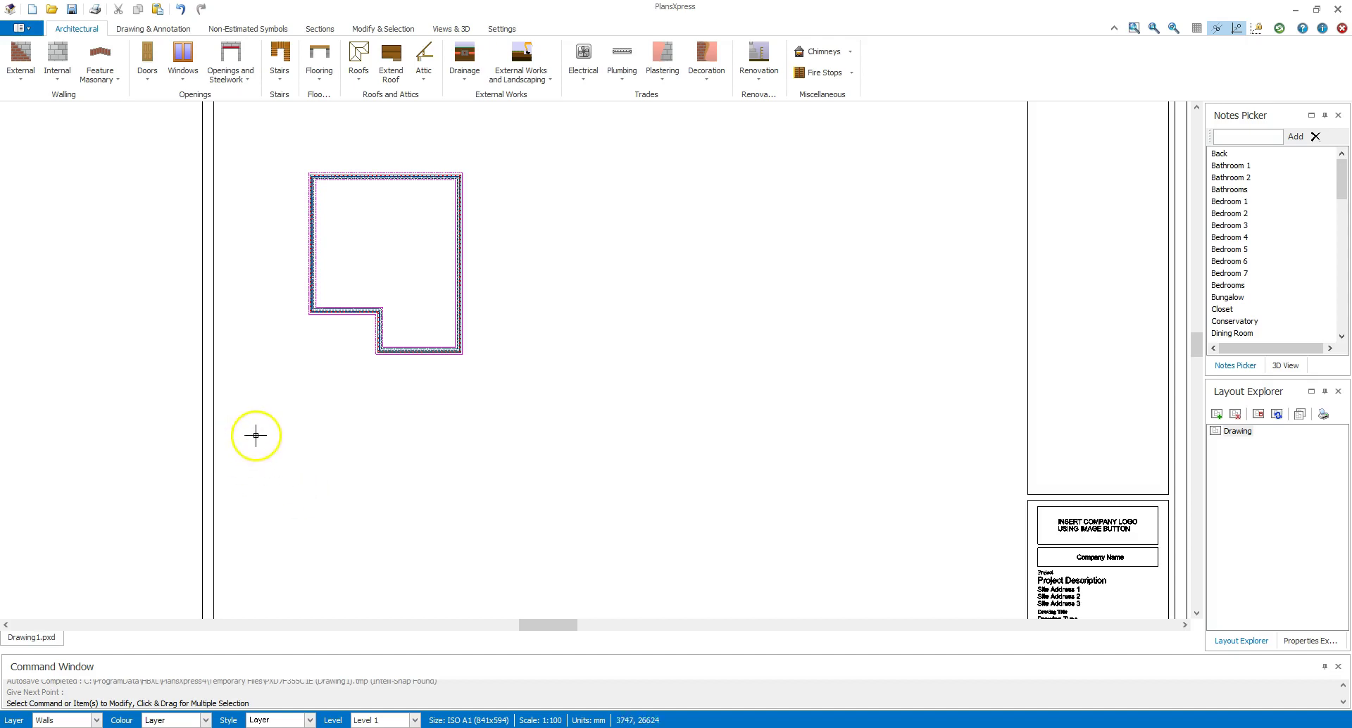
{"action": "left_click", "coordinate": [23, 56]}
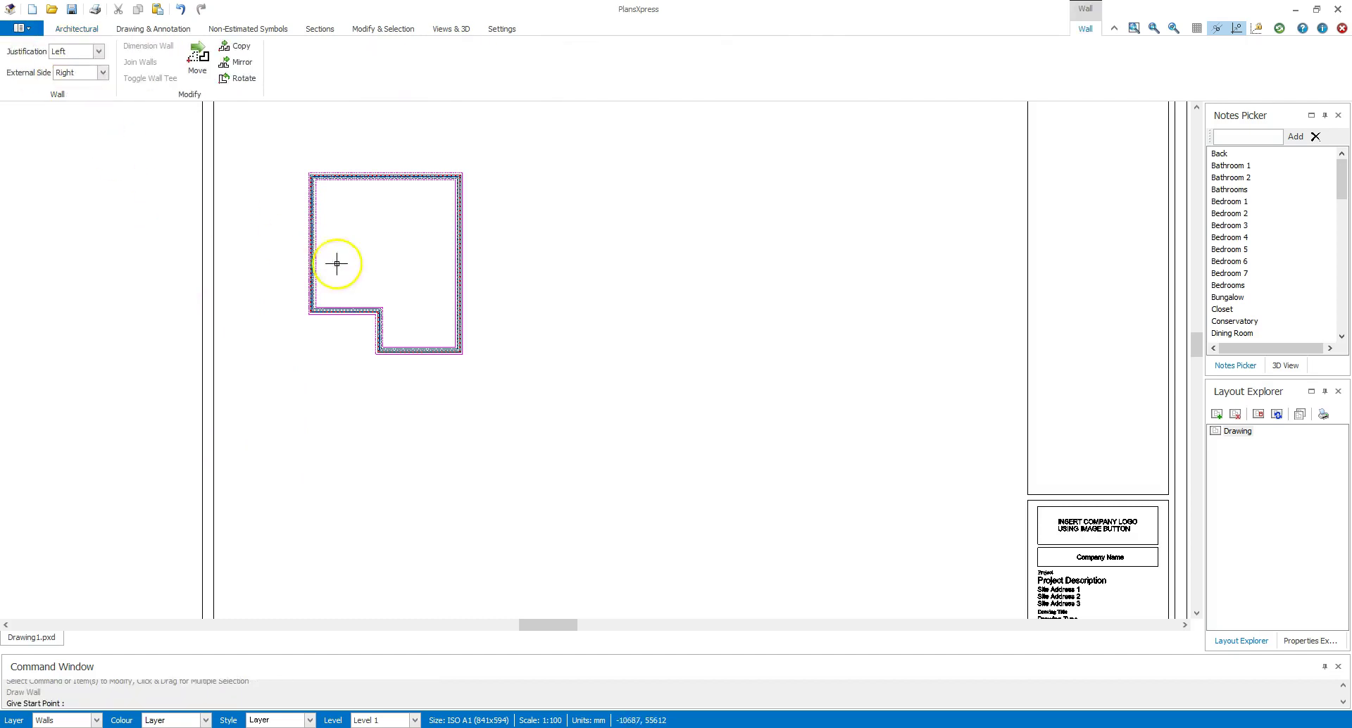
{"action": "left_click", "coordinate": [543, 177]}
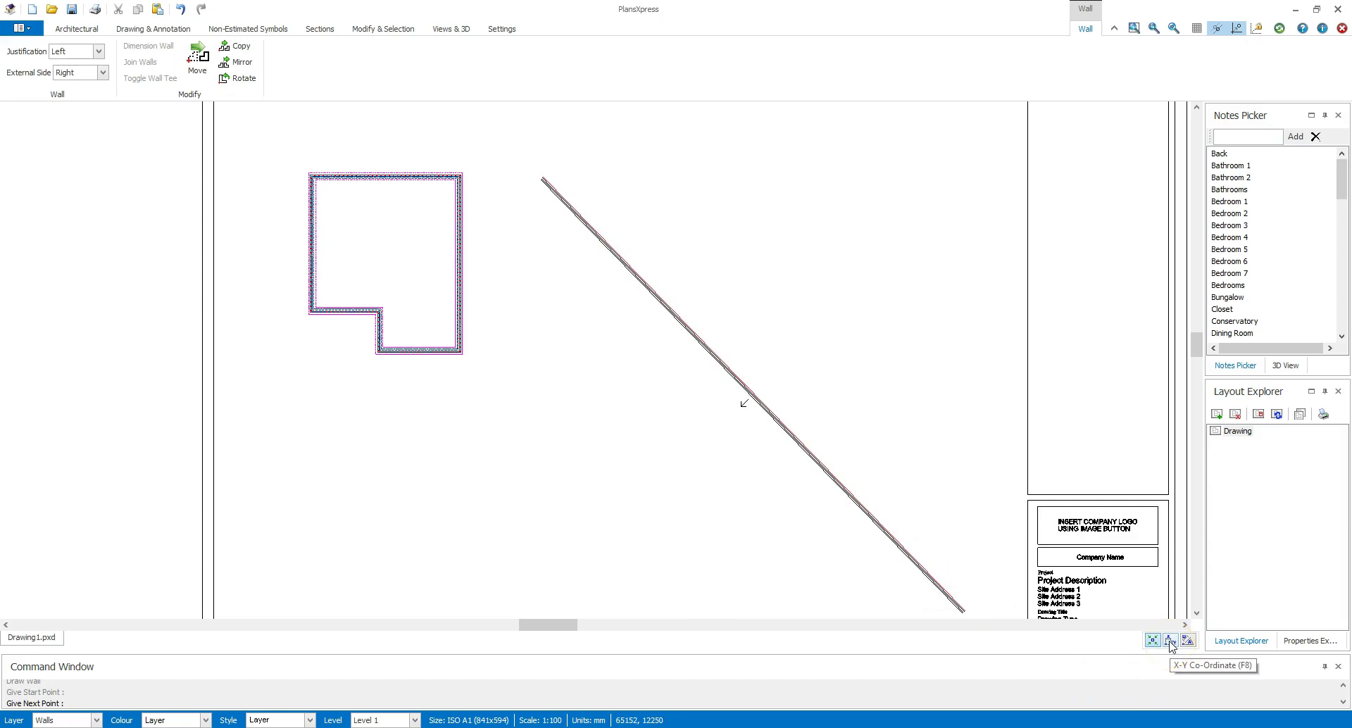
{"action": "left_click", "coordinate": [1171, 642]}
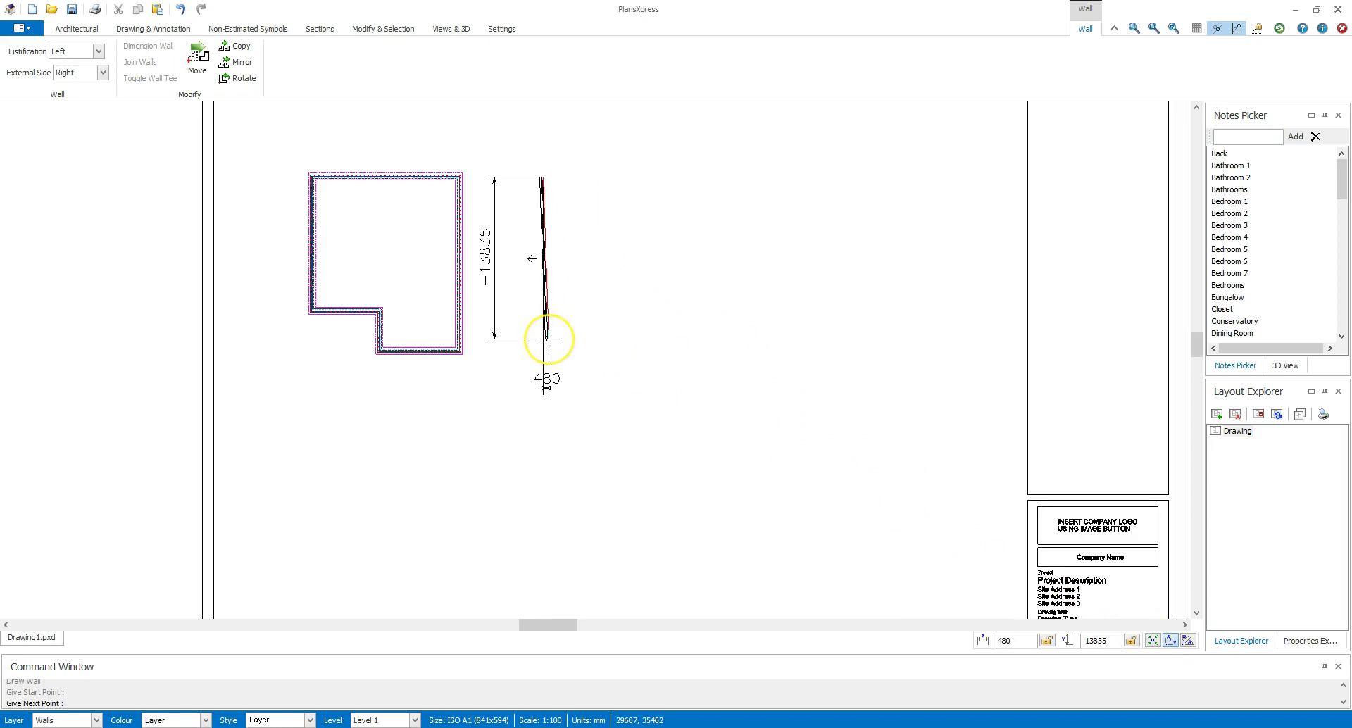
{"action": "left_click", "coordinate": [542, 328]}
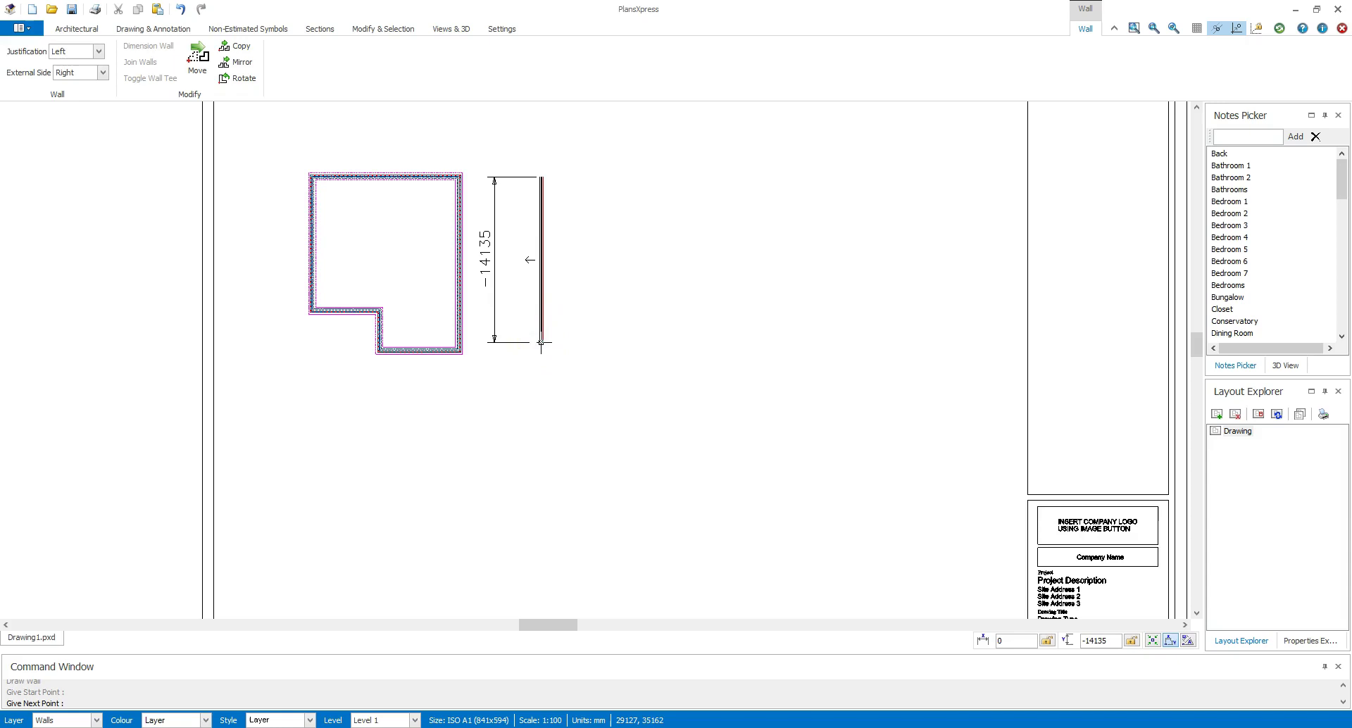
{"action": "scroll", "coordinate": [541, 345], "scroll_direction": "up", "scroll_amount": 3}
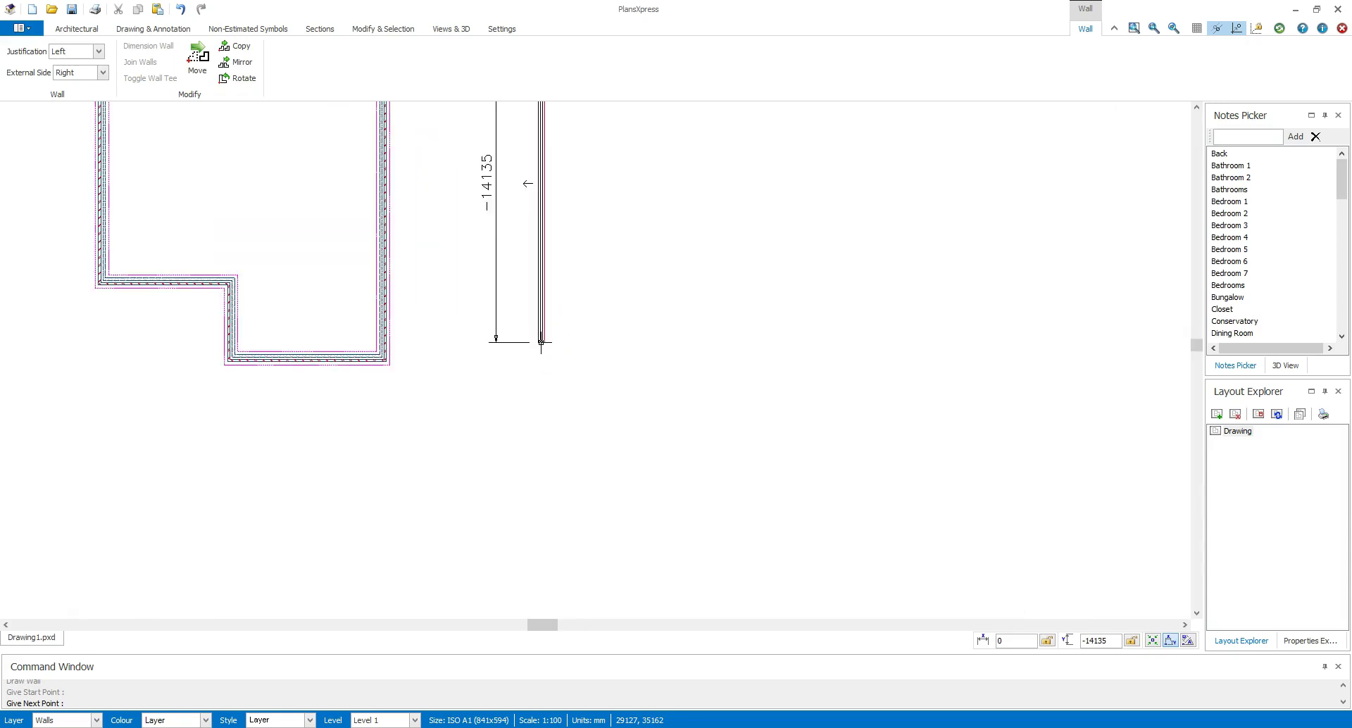
{"action": "left_click", "coordinate": [541, 375]}
{"action": "left_click_drag", "start_coordinate": [540, 371], "coordinate": [541, 295]}
{"action": "left_click", "coordinate": [540, 296]}
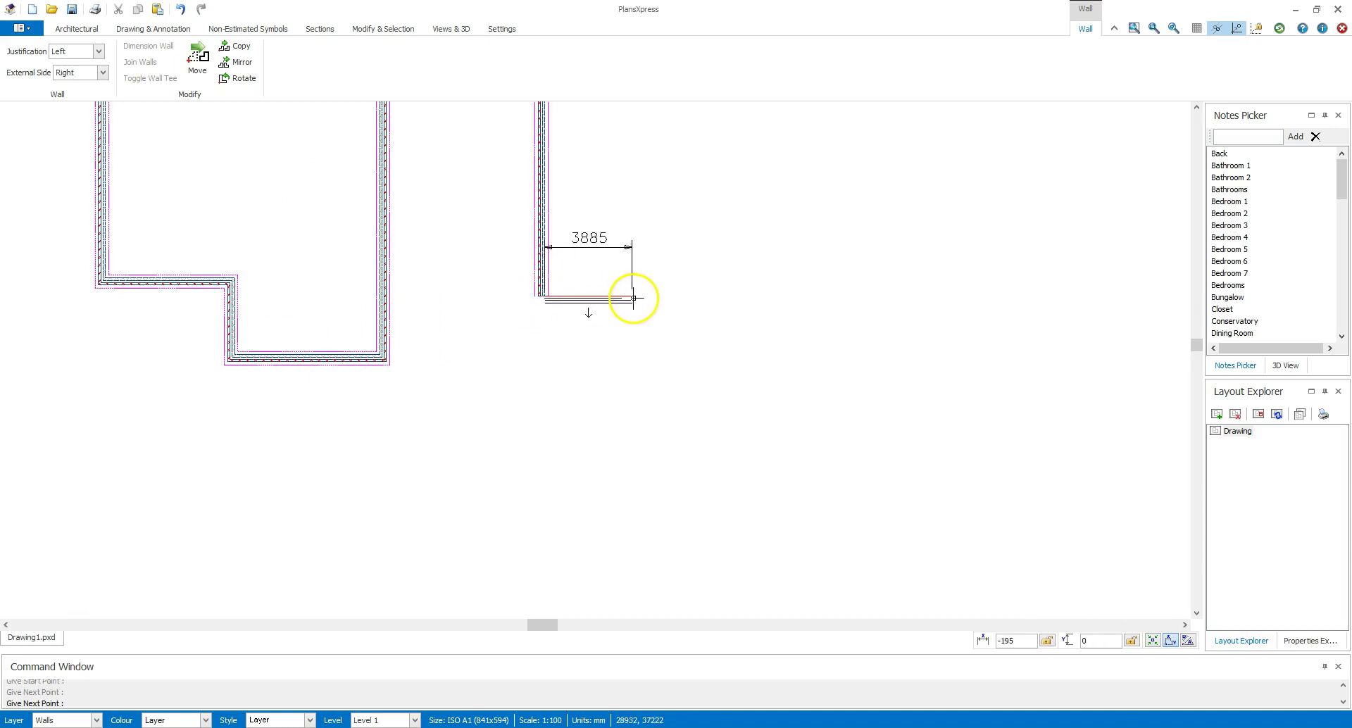
Close the second outline with lower walls stepping right about 3,900 mm, down about 2,105 mm and right about 4,240 mm, plus right-hand and upper walls.
{"action": "left_click", "coordinate": [636, 298]}
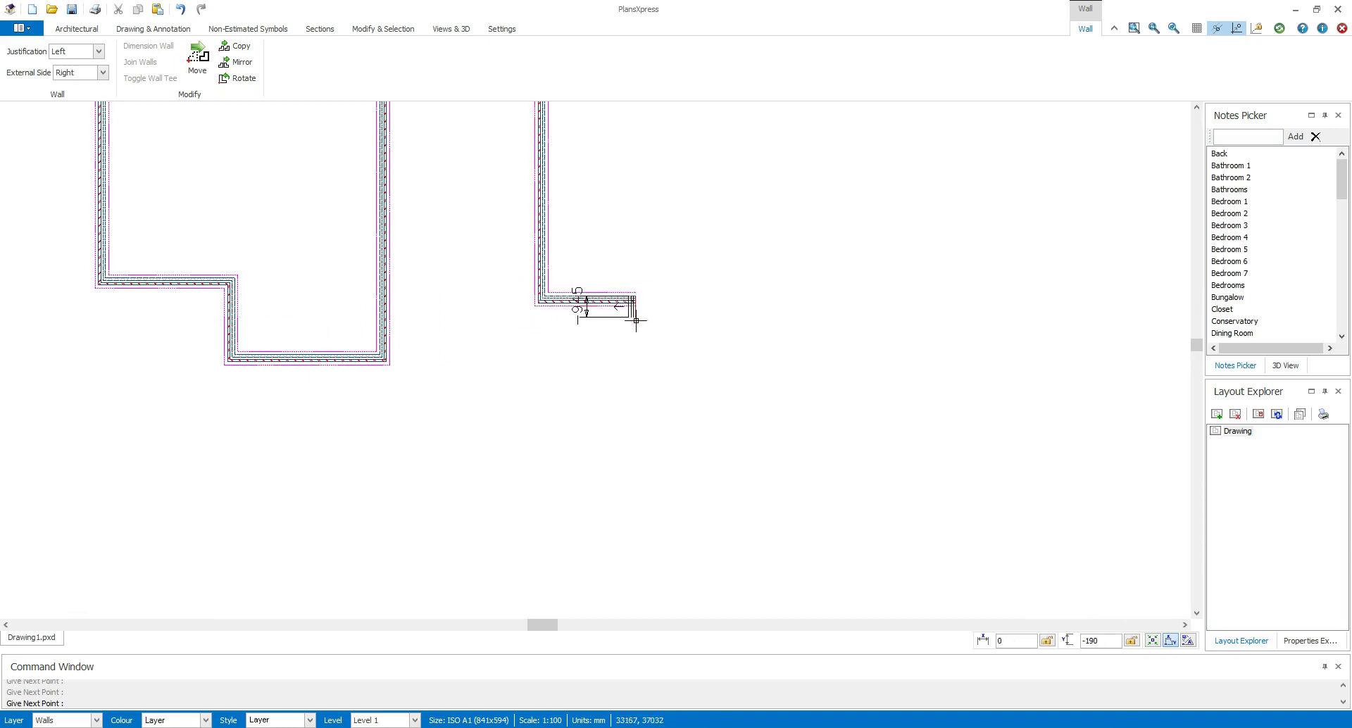
{"action": "left_click", "coordinate": [633, 343]}
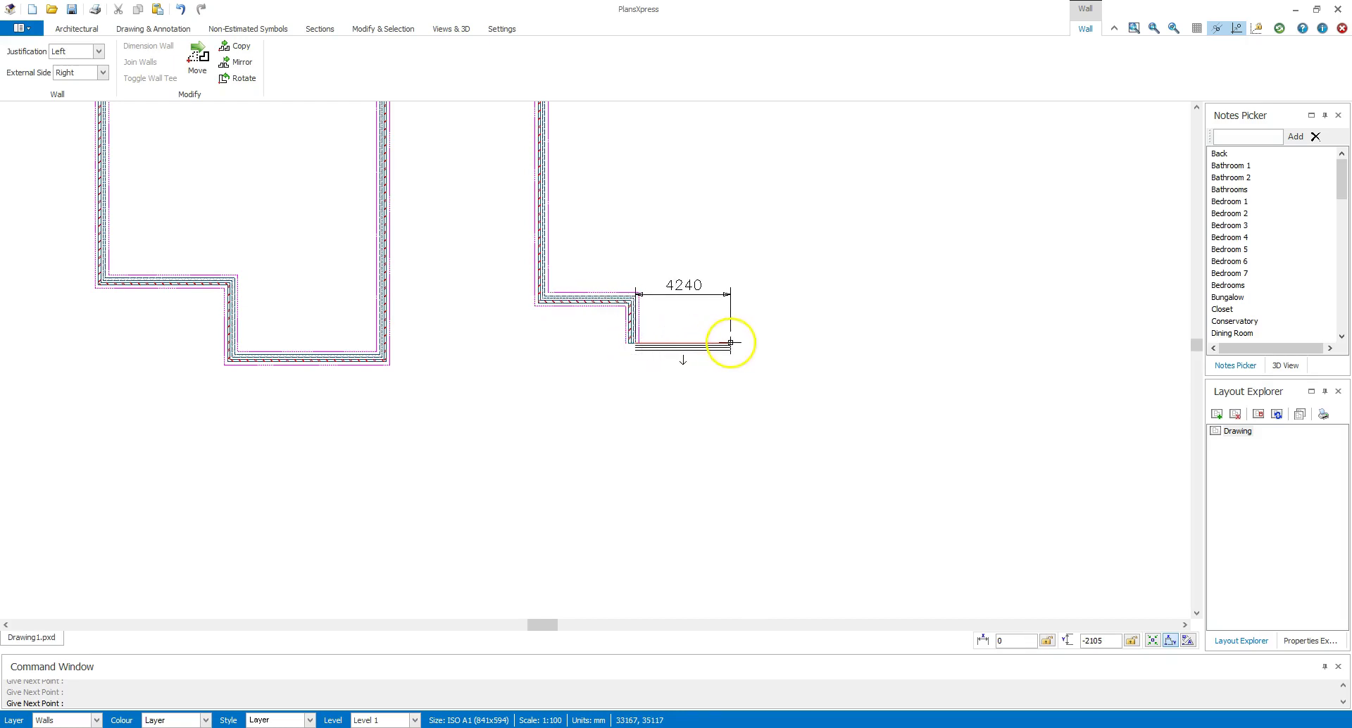
{"action": "left_click", "coordinate": [731, 343]}
{"action": "scroll", "coordinate": [731, 343], "scroll_direction": "down", "scroll_amount": 3}
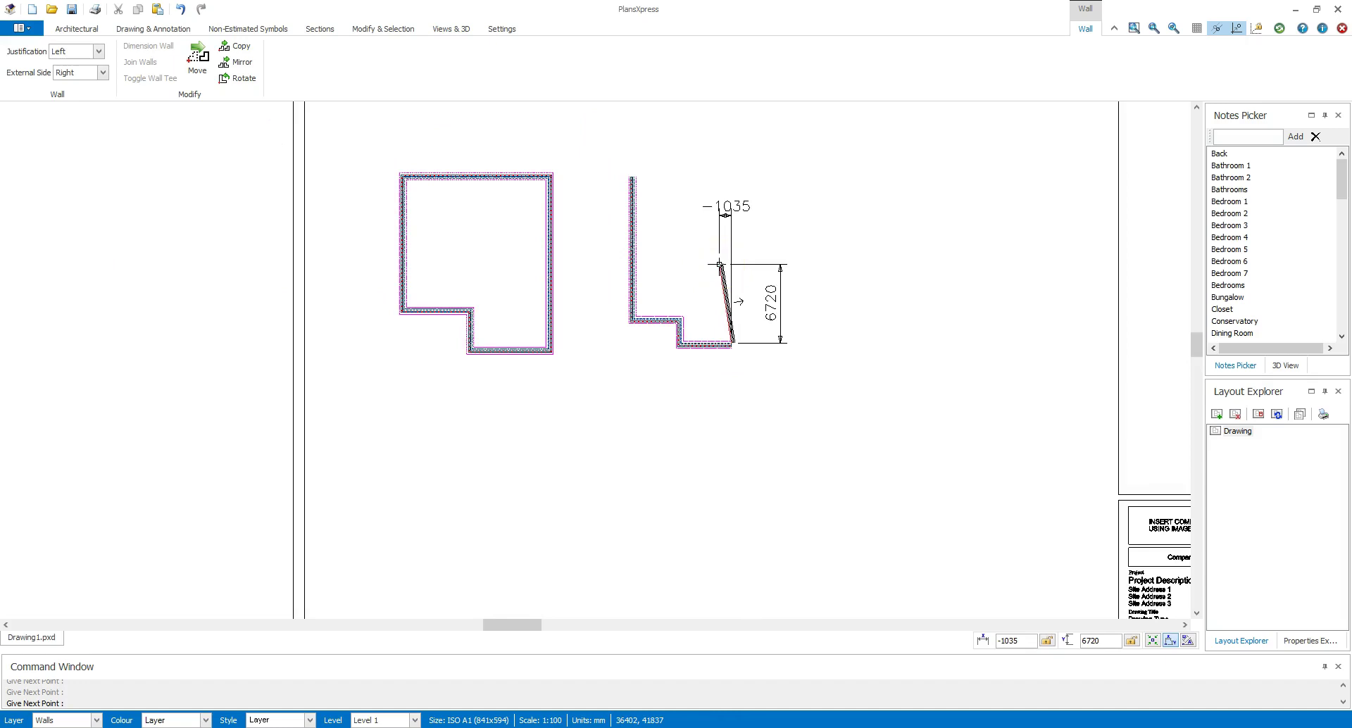
{"action": "right_click", "coordinate": [719, 264]}
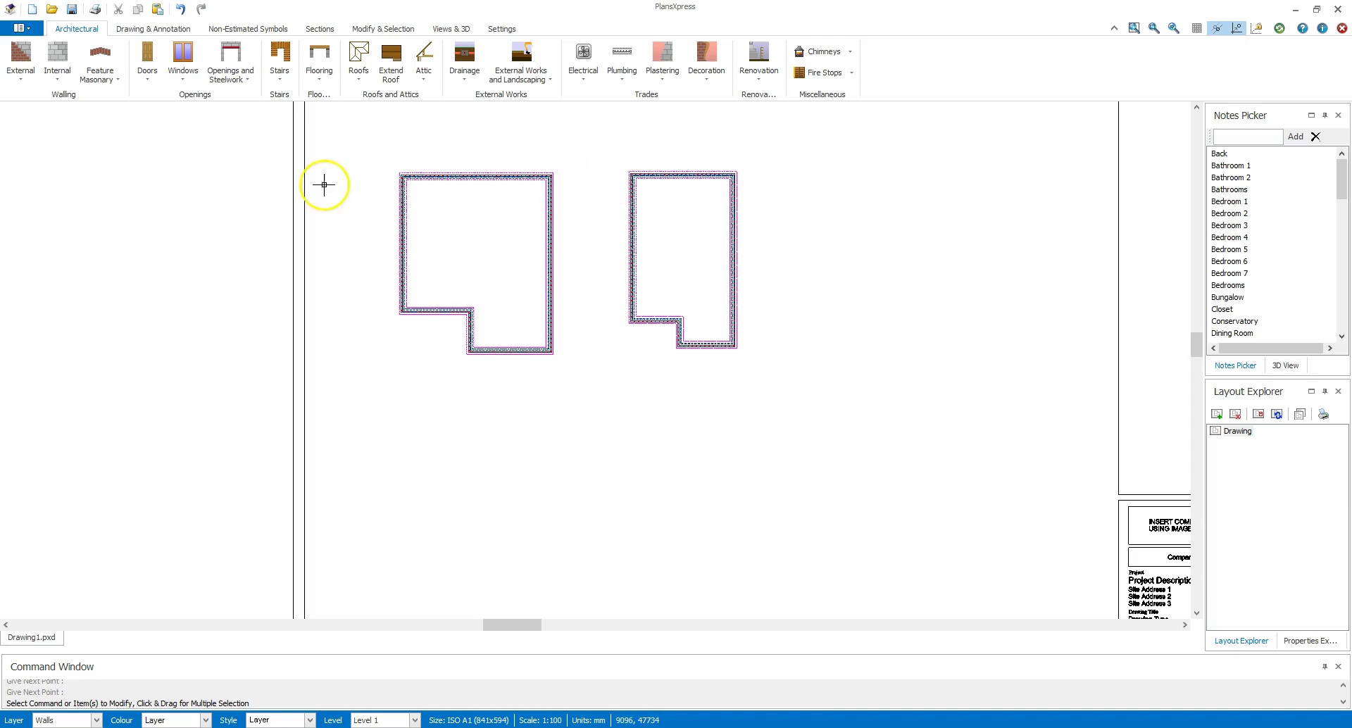
Start a third outline beside the second with a vertical left-hand wall and lower walls stepping right, down about 3,545 mm and right again.
{"action": "left_click", "coordinate": [21, 56]}
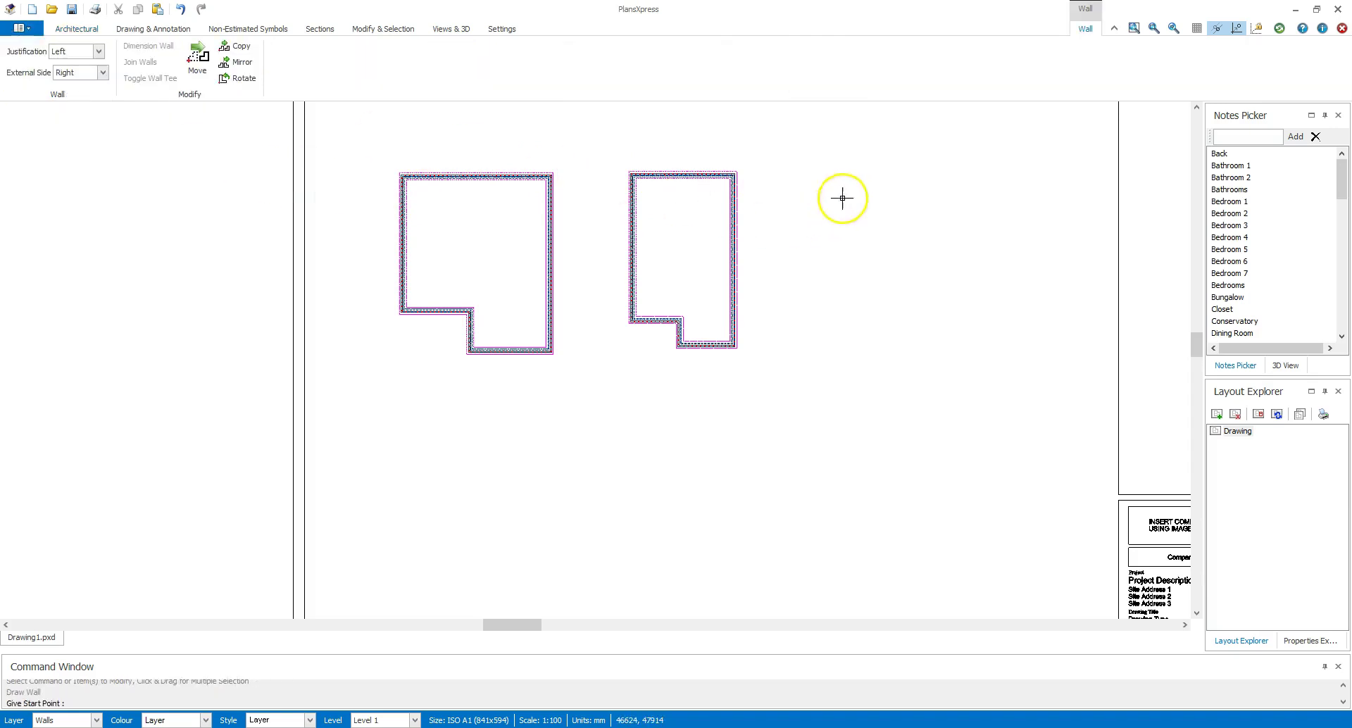
{"action": "left_click", "coordinate": [797, 175]}
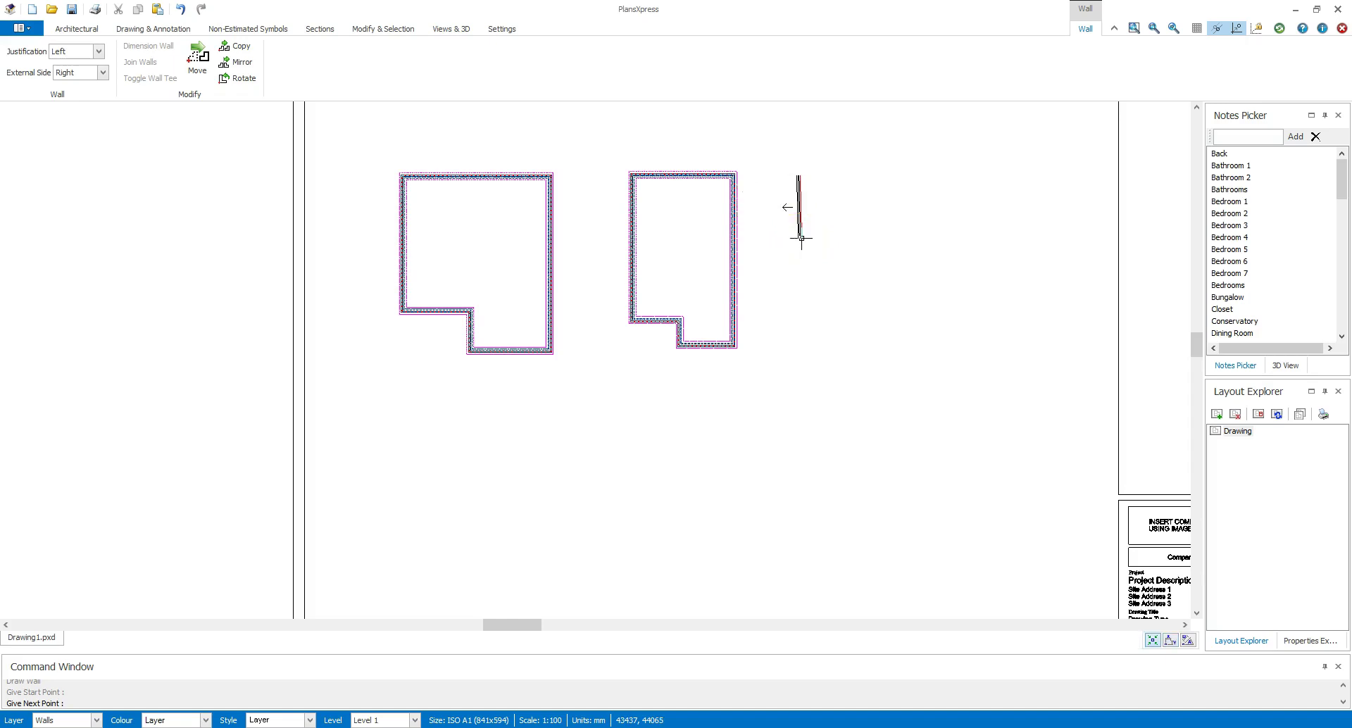
{"action": "left_click", "coordinate": [797, 341]}
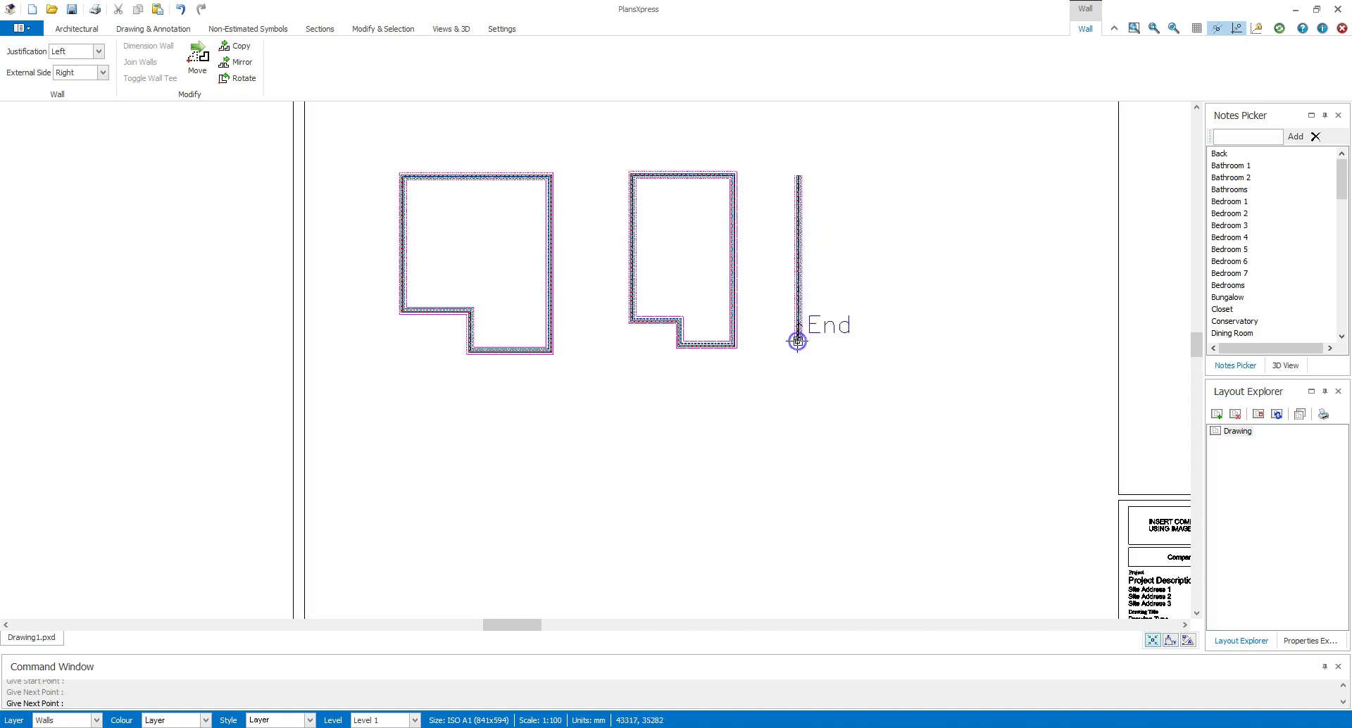
{"action": "left_click", "coordinate": [856, 341]}
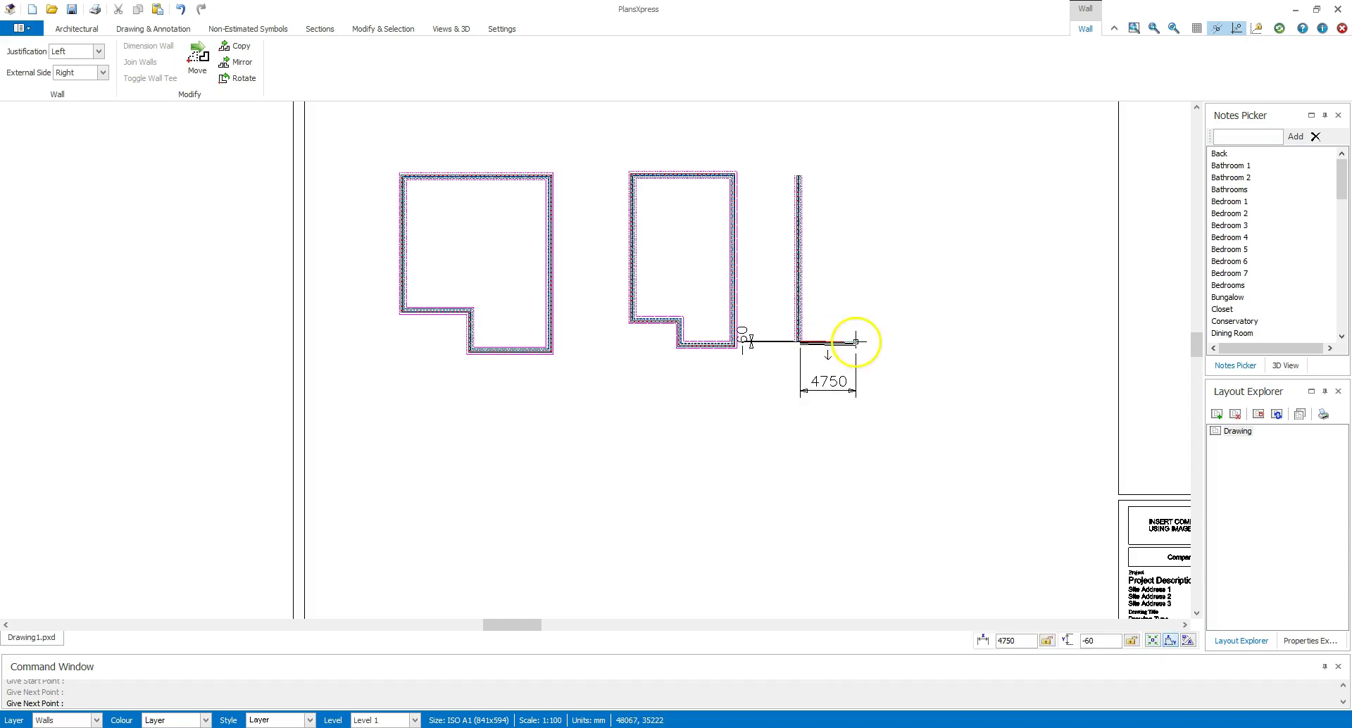
{"action": "left_click", "coordinate": [864, 382]}
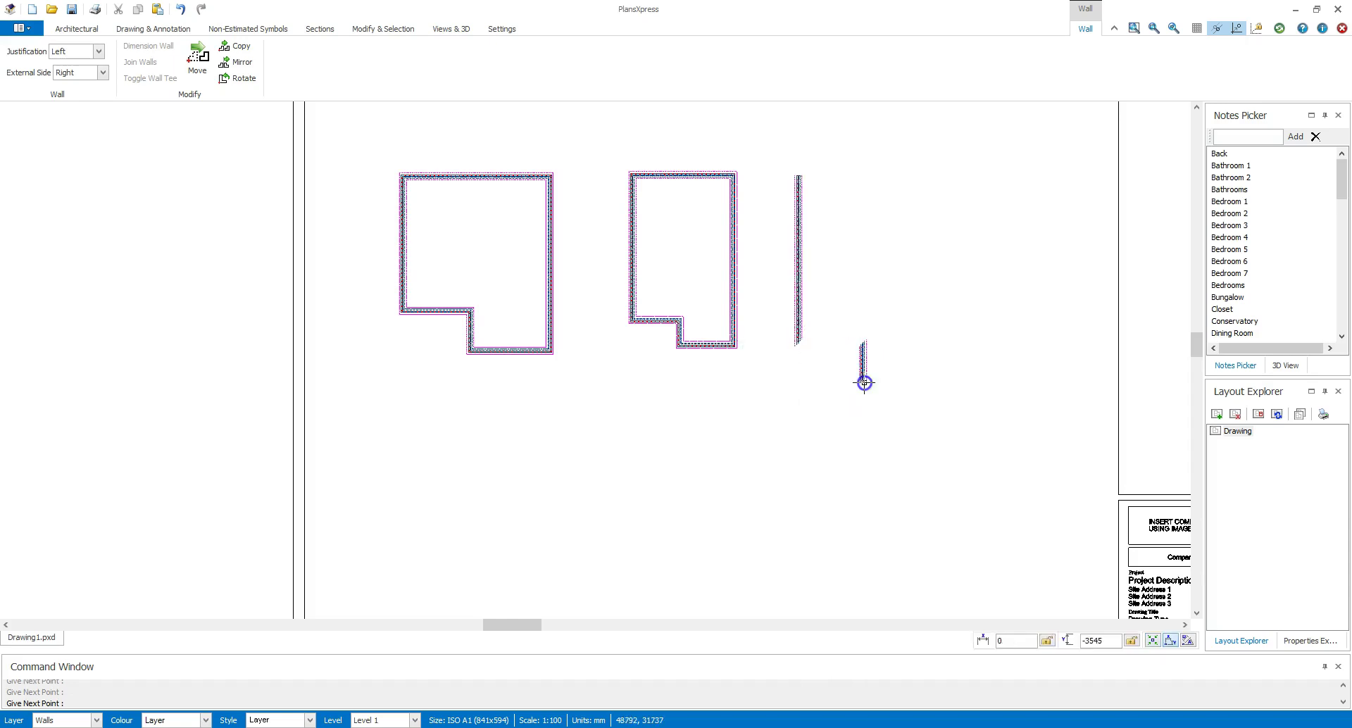
{"action": "left_click", "coordinate": [943, 382]}
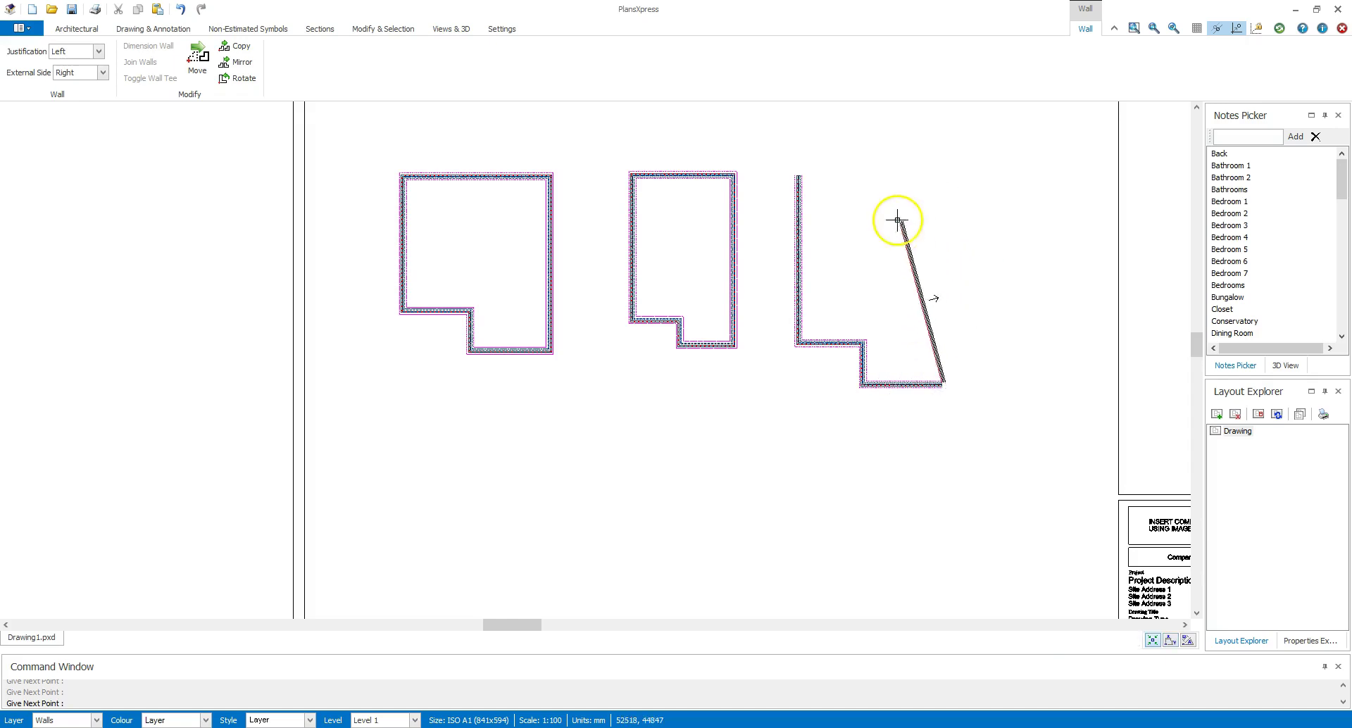
Close the third outline by drawing the right-hand wall up level with the left wall's upper end and the upper wall across to it.
{"action": "scroll", "coordinate": [808, 160], "scroll_direction": "up", "scroll_amount": 3}
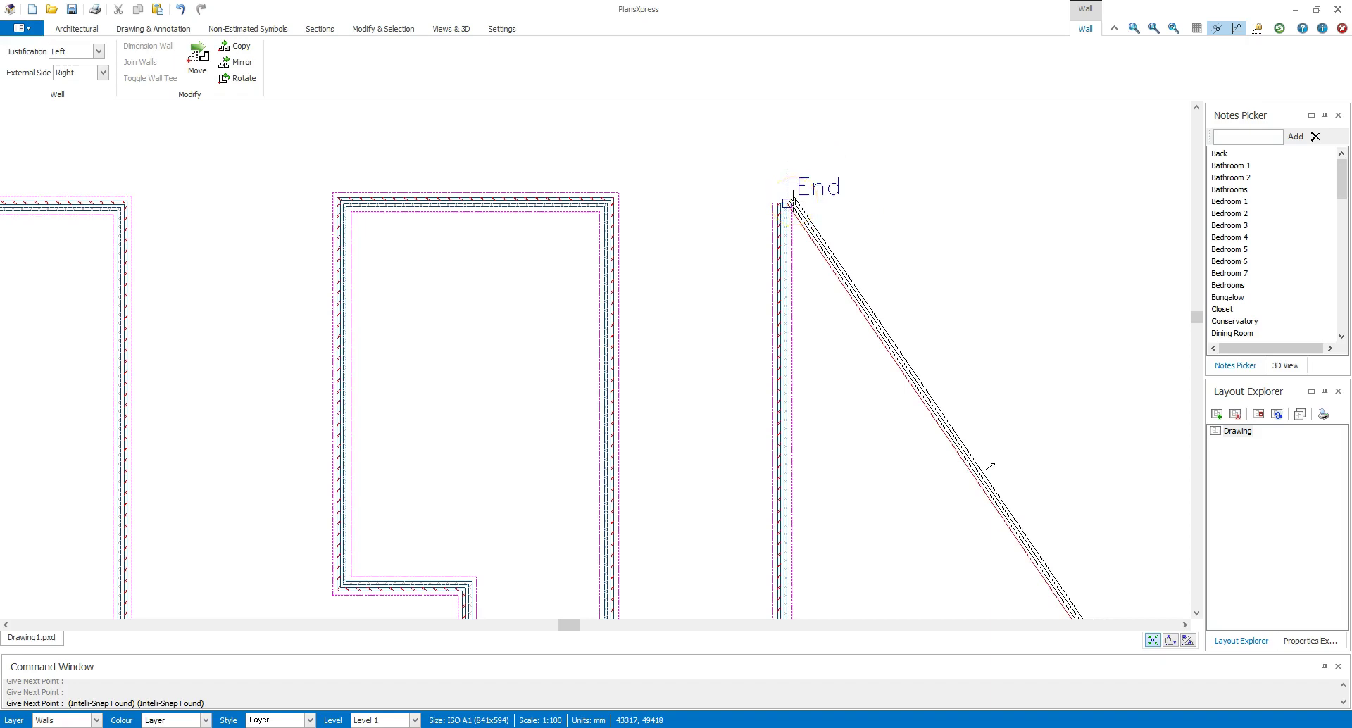
{"action": "left_click_drag", "start_coordinate": [788, 204], "coordinate": [1026, 206]}
{"action": "scroll", "coordinate": [845, 205], "scroll_direction": "down", "scroll_amount": 2}
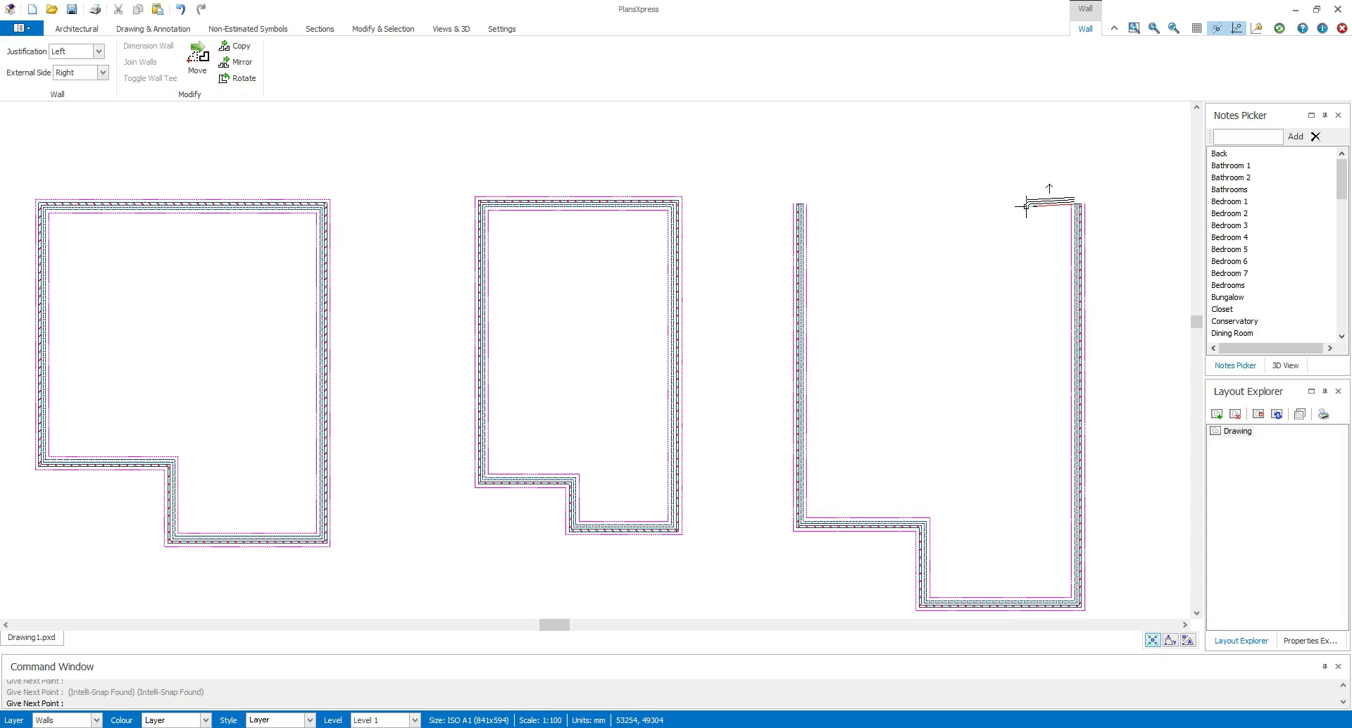
{"action": "right_click", "coordinate": [1026, 206]}
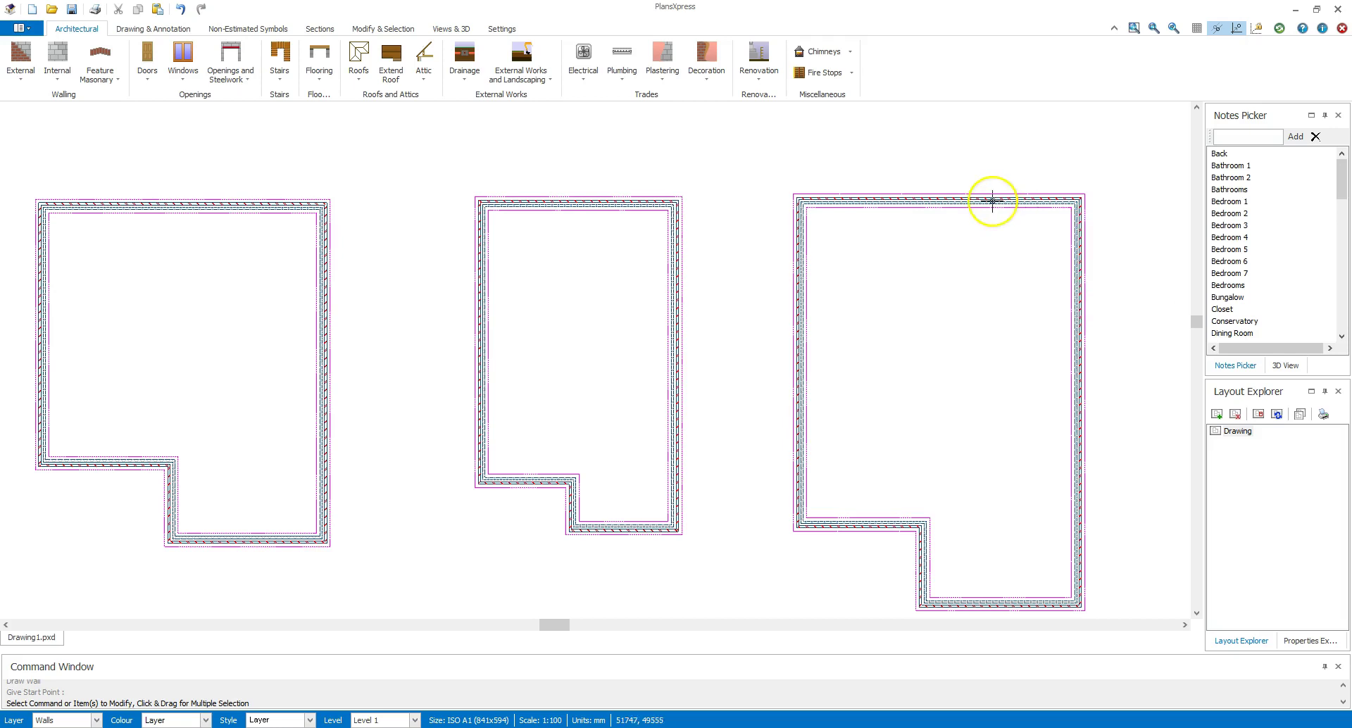
Start a fourth outline below the first one with a vertical external wall running 8500 mm downwards, using an entered distance.
{"action": "scroll", "coordinate": [915, 219], "scroll_direction": "down", "scroll_amount": 2}
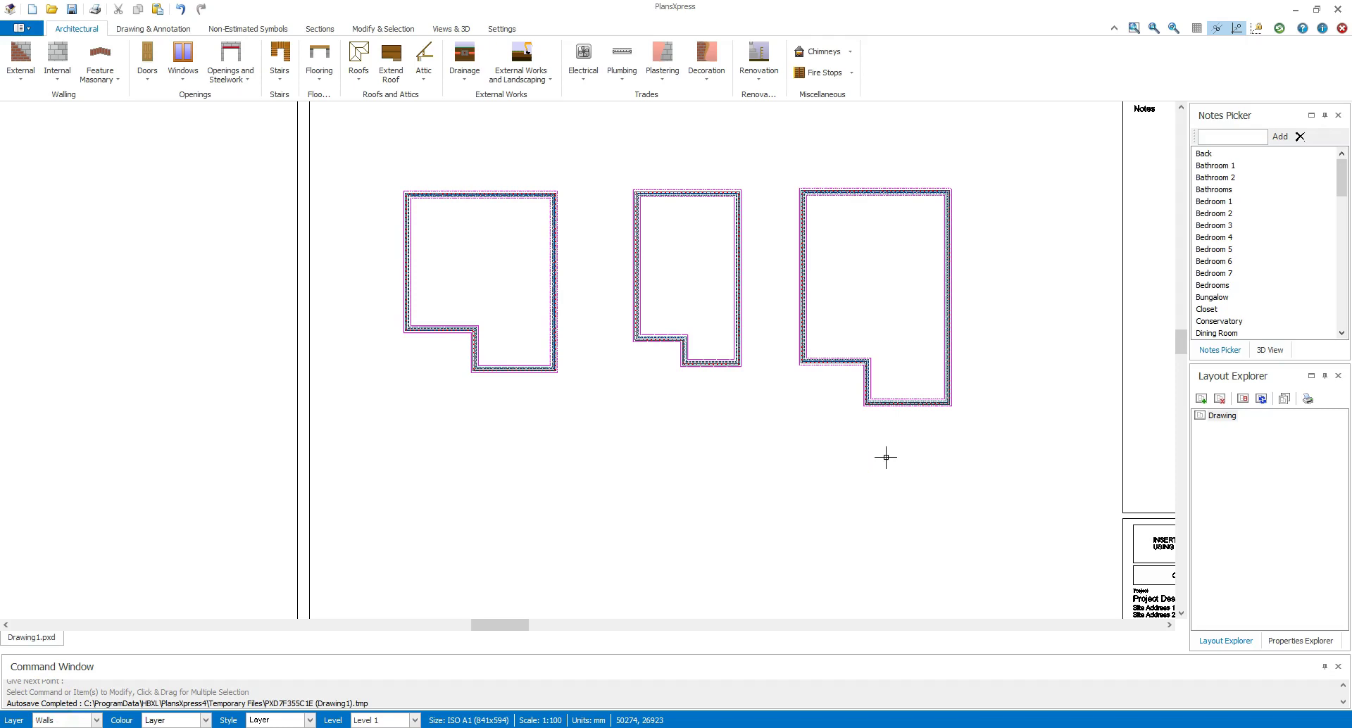
{"action": "left_click", "coordinate": [860, 455]}
{"action": "mouse_move", "coordinate": [492, 511]}
{"action": "middle_mouse_down"}
{"action": "mouse_move", "coordinate": [497, 408]}
{"action": "mouse_move", "coordinate": [465, 417]}
{"action": "middle_mouse_up"}
{"action": "scroll", "coordinate": [465, 410], "scroll_direction": "down", "scroll_amount": 1}
{"action": "scroll", "coordinate": [464, 411], "scroll_direction": "up", "scroll_amount": 1}
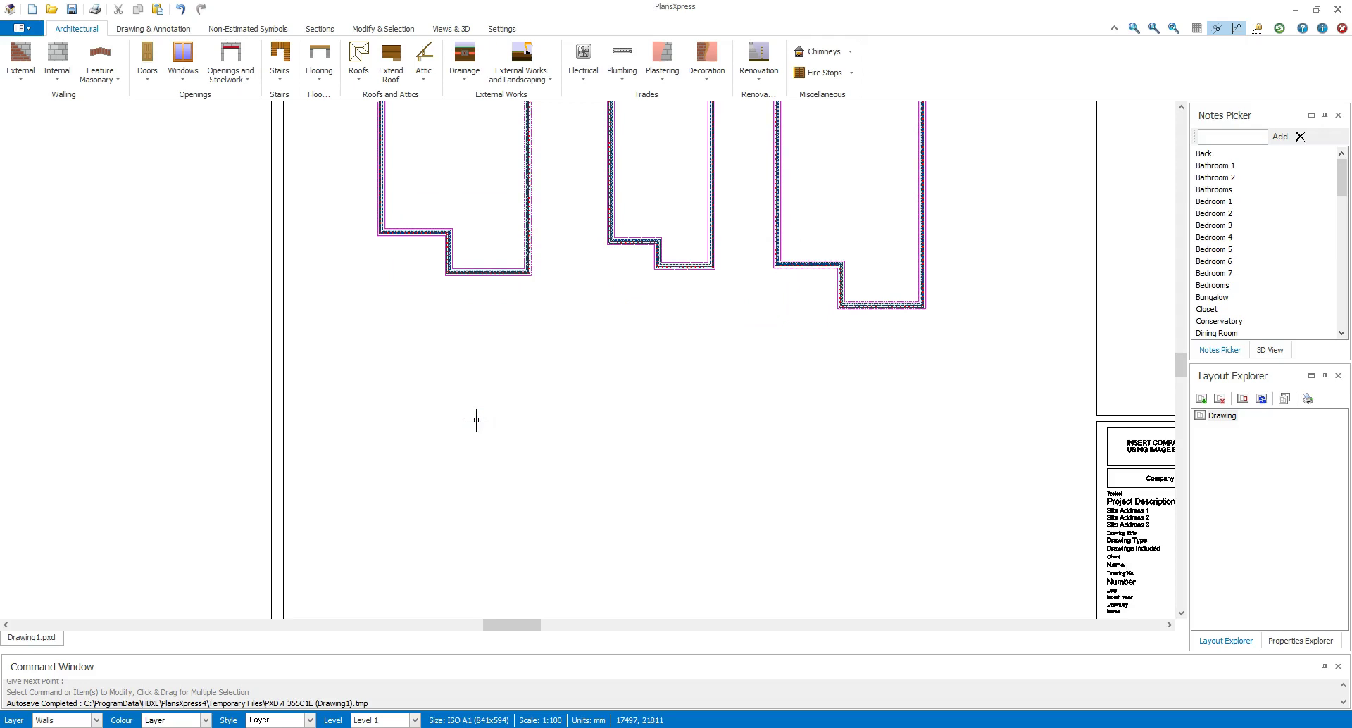
{"action": "left_click", "coordinate": [20, 58]}
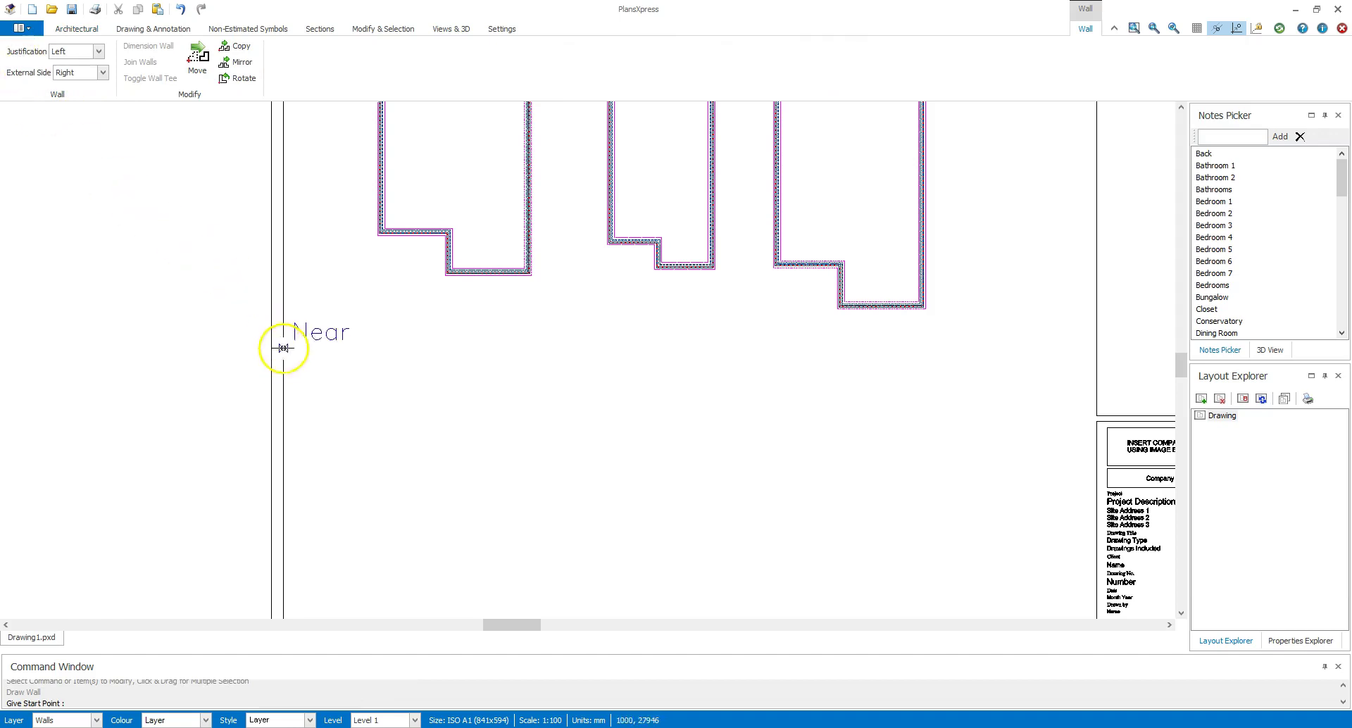
{"action": "left_click", "coordinate": [378, 392]}
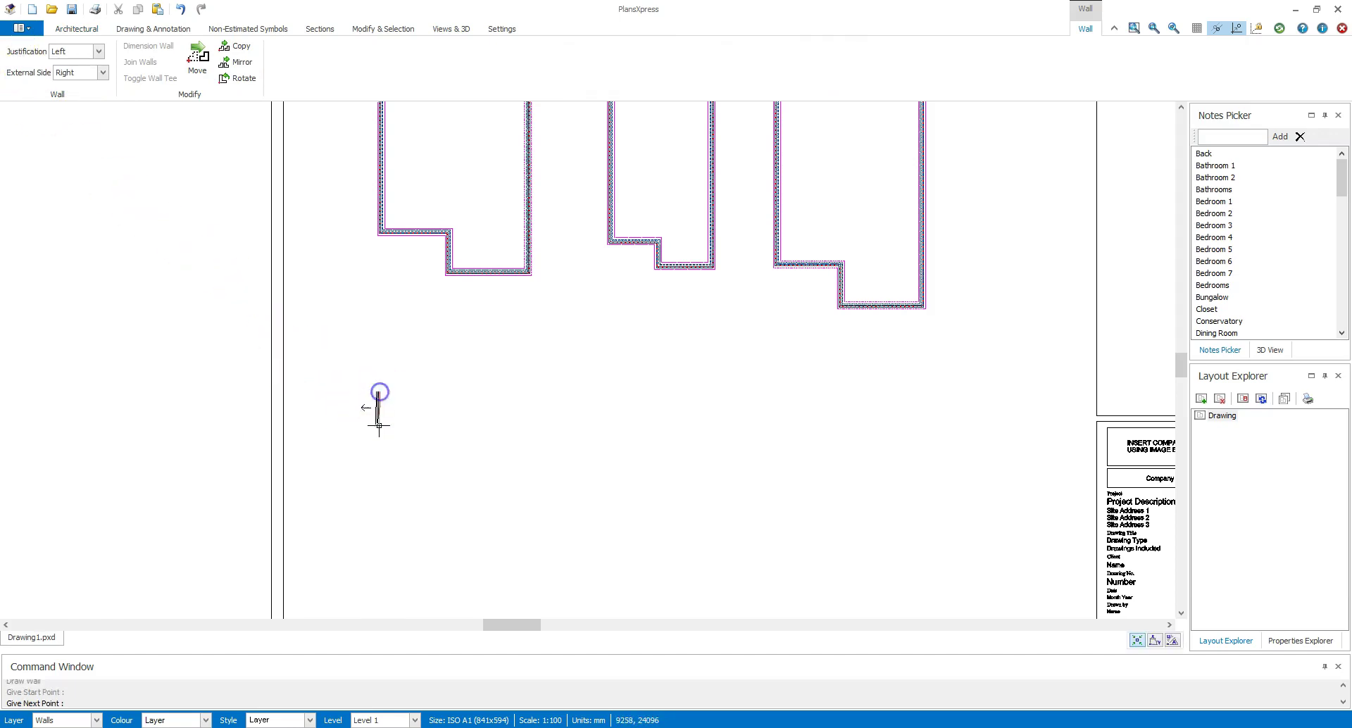
{"action": "left_click", "coordinate": [382, 462]}
{"action": "right_click", "coordinate": [382, 462]}
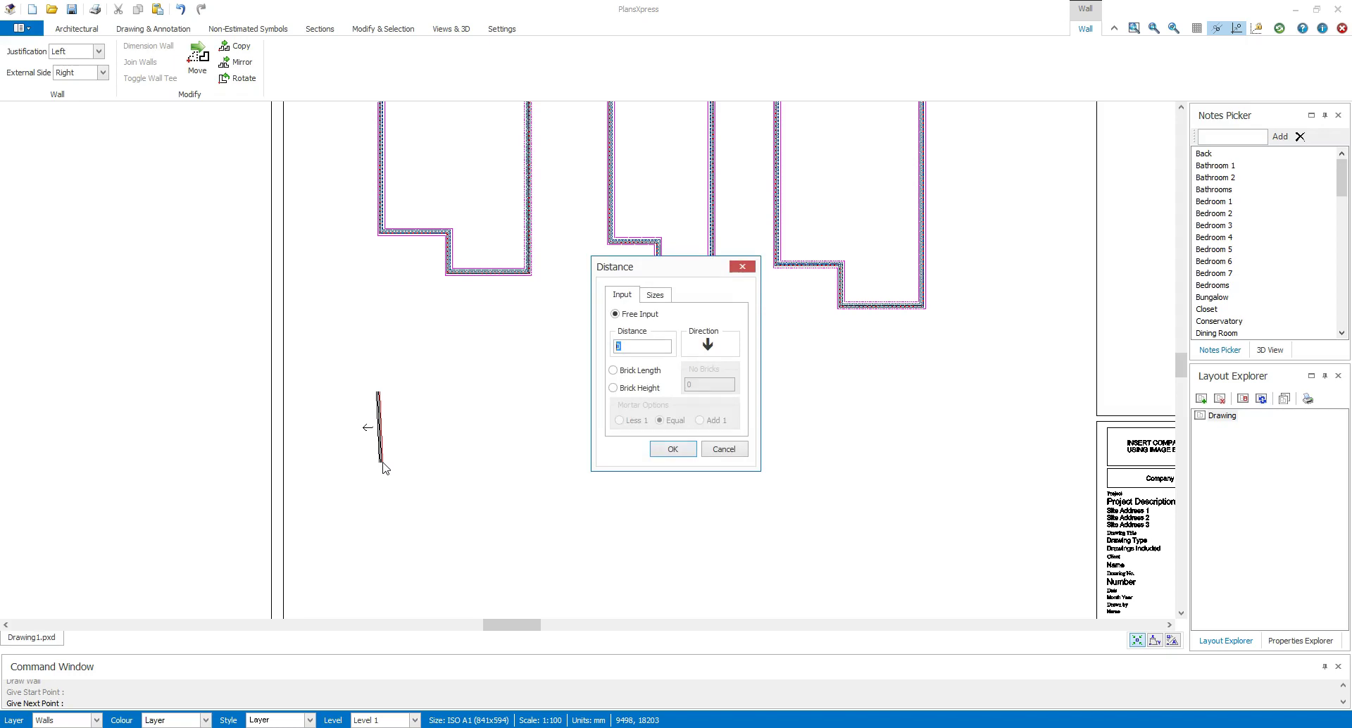
{"action": "type", "text": "8500"}
{"action": "key", "text": "Return"}
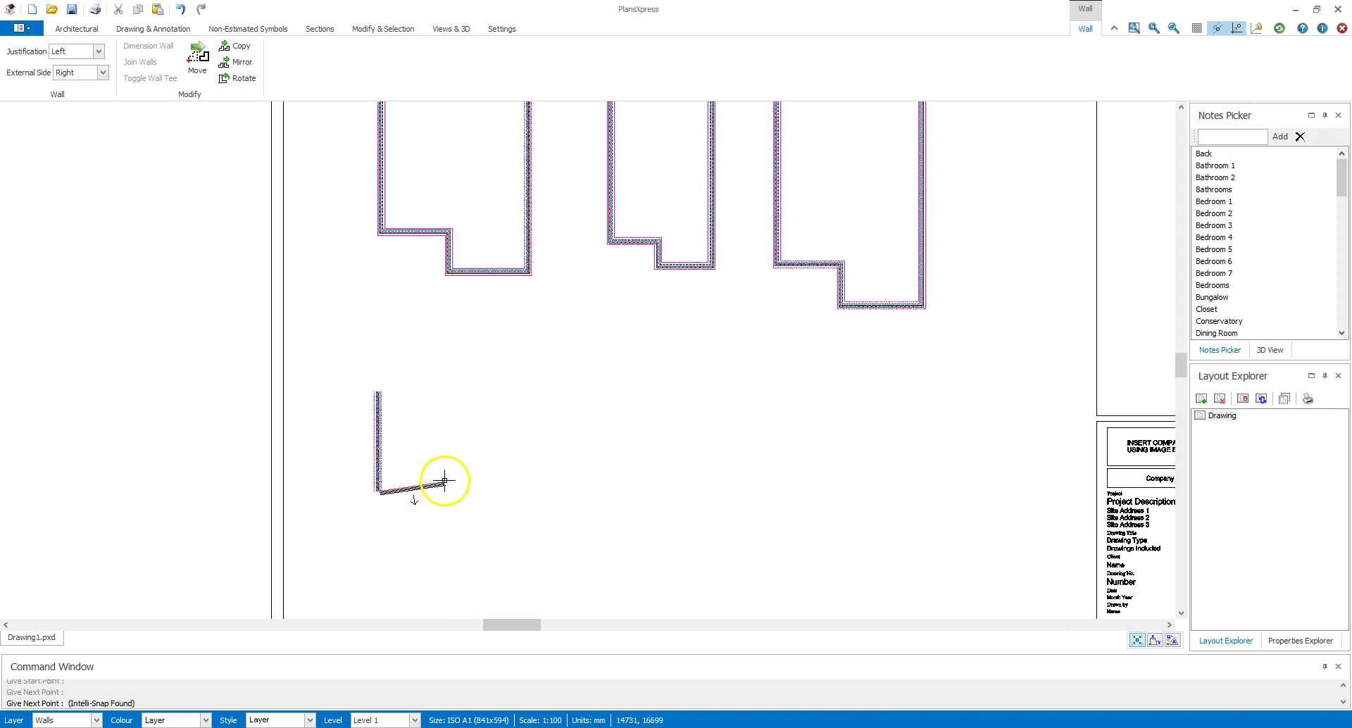
Set the wall justification to Right and draw a 4500 mm wall to the right from the 8500 mm wall's lower end.
{"action": "scroll", "coordinate": [451, 491], "scroll_direction": "up", "scroll_amount": 3}
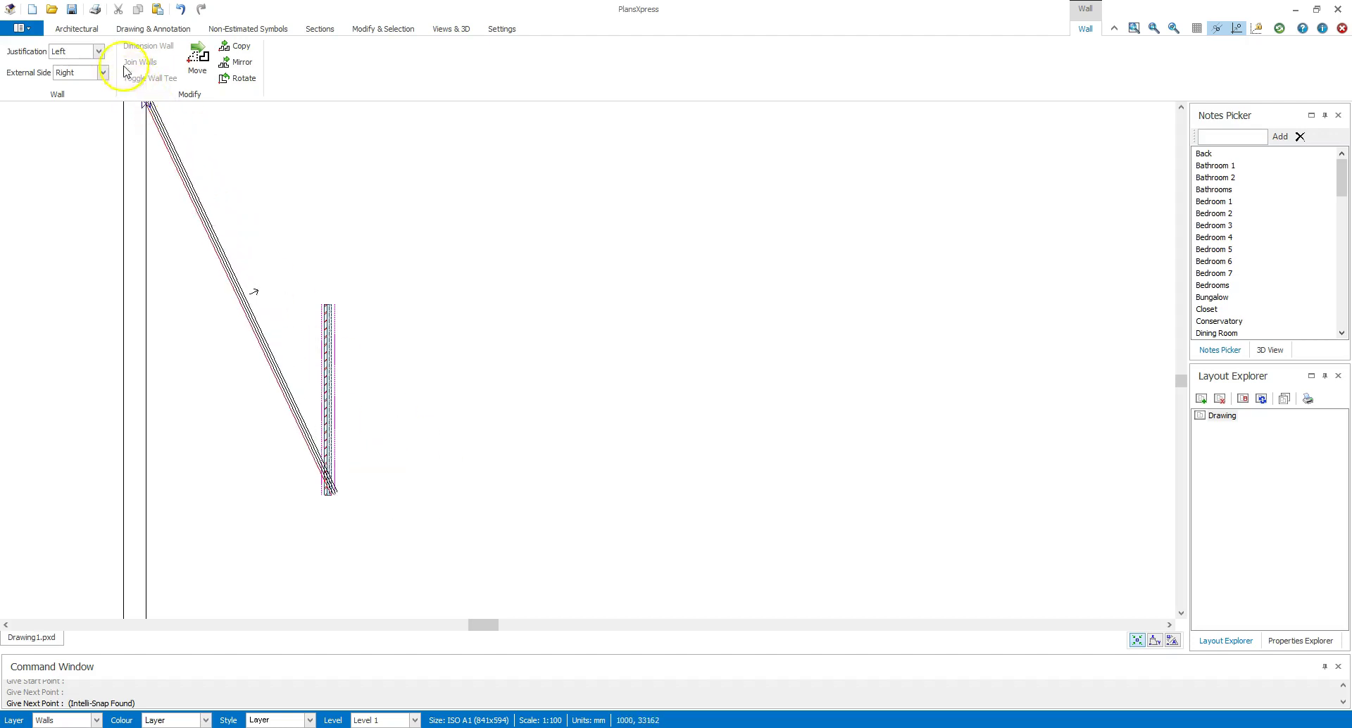
{"action": "left_click", "coordinate": [99, 52]}
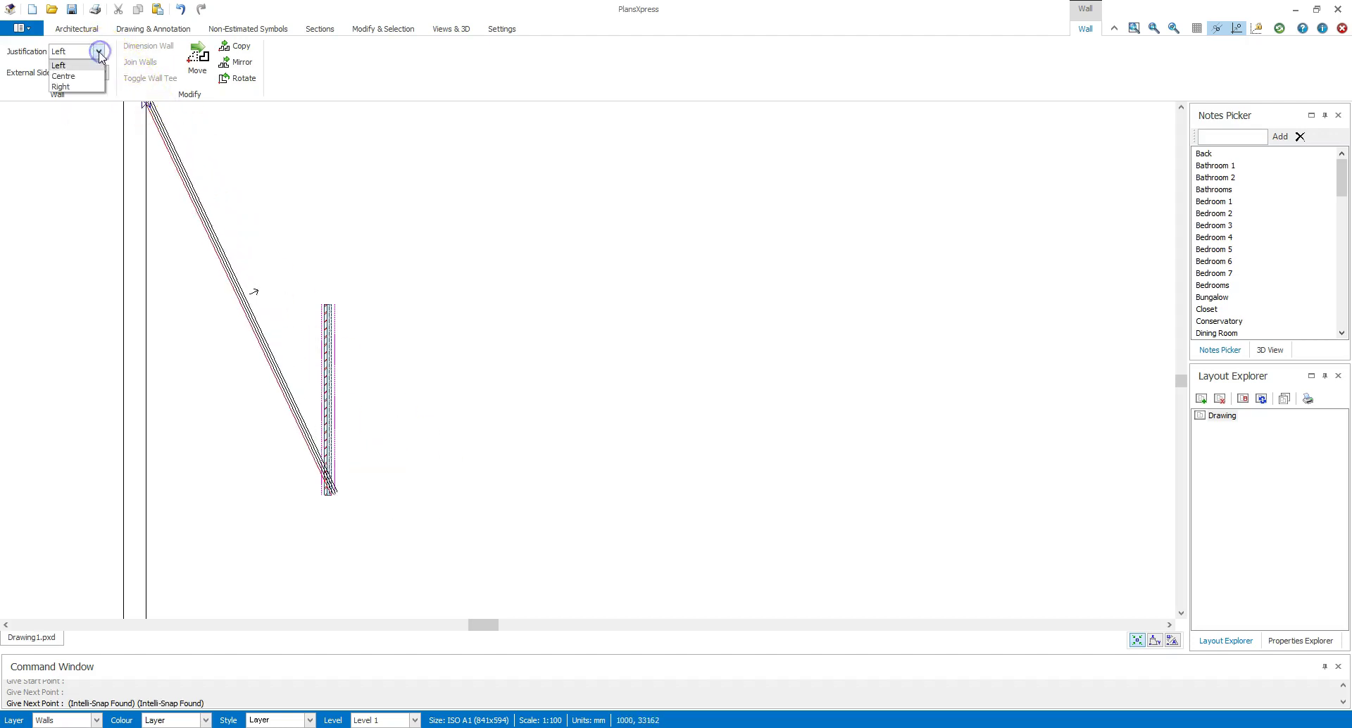
{"action": "left_click", "coordinate": [85, 87]}
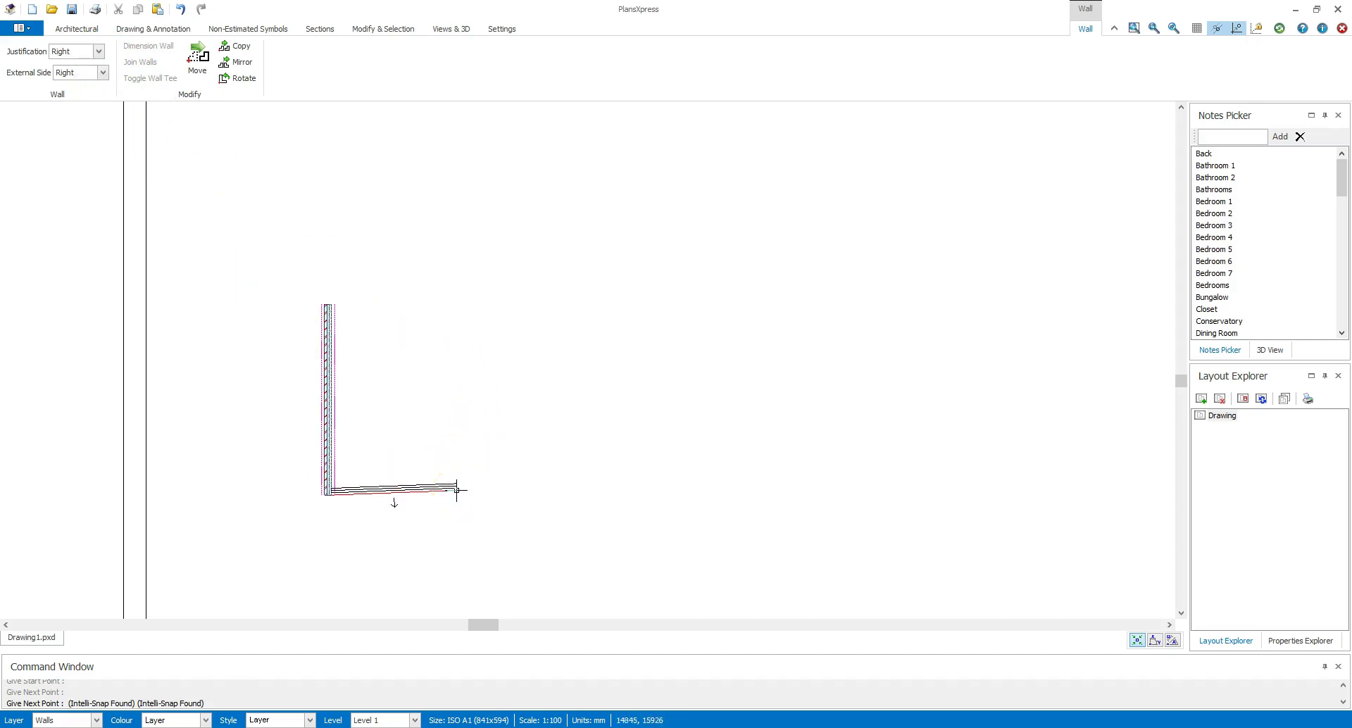
{"action": "type", "text": "45"}
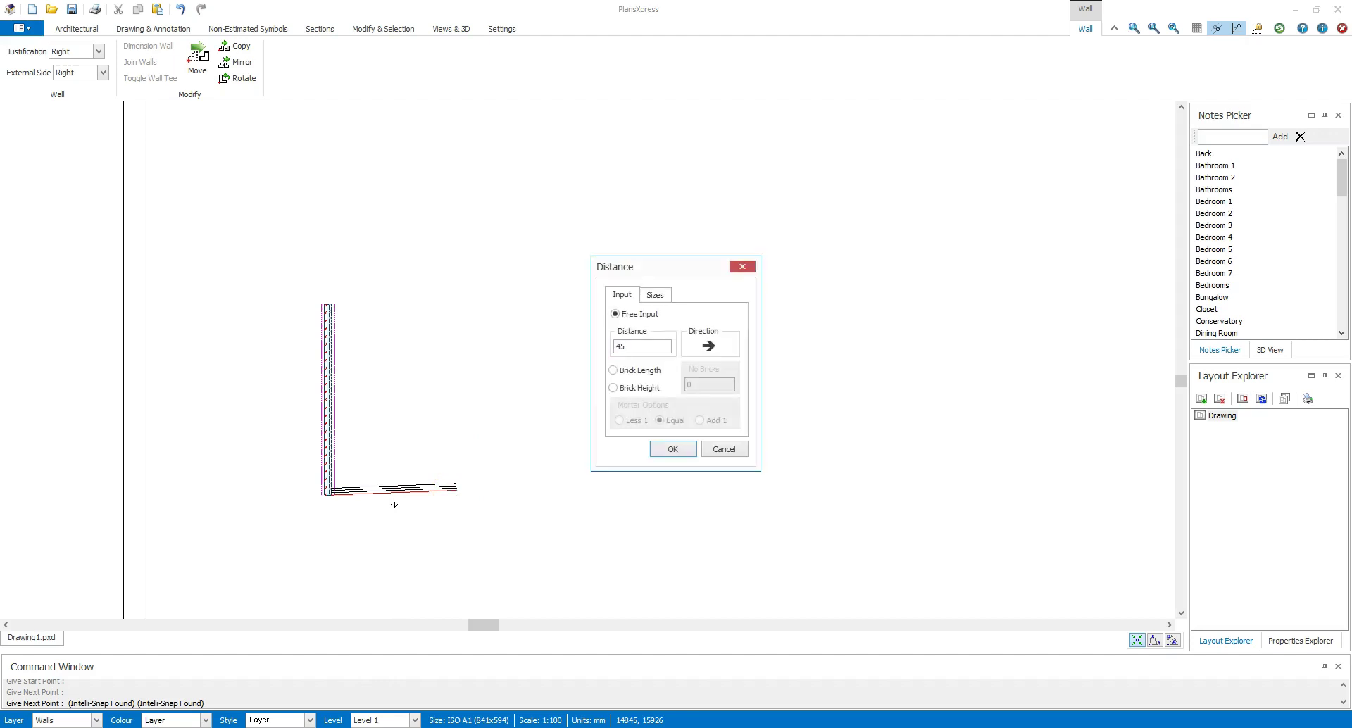
{"action": "left_click", "coordinate": [457, 490]}
{"action": "type", "text": "00"}
{"action": "key", "text": "Return"}
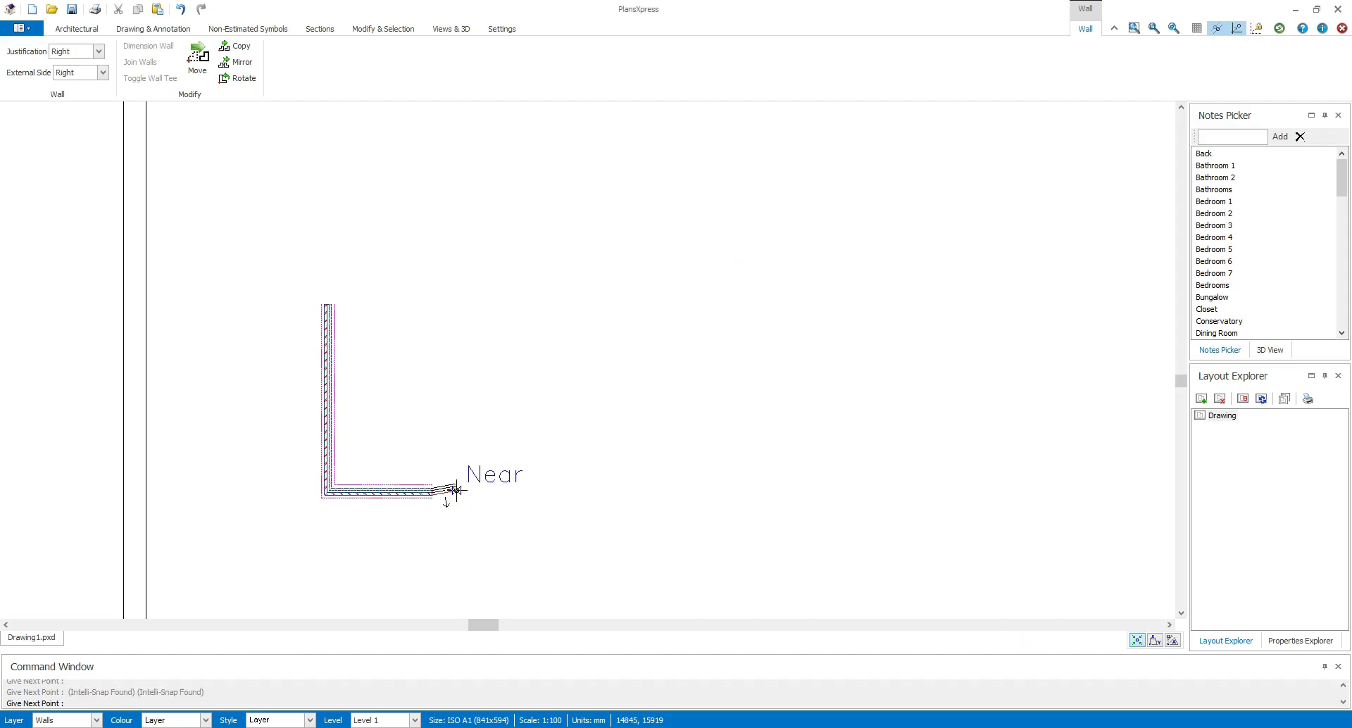
Continue the wall run 1200 mm downwards and 4500 mm to the right using entered distances.
{"action": "type", "text": "12"}
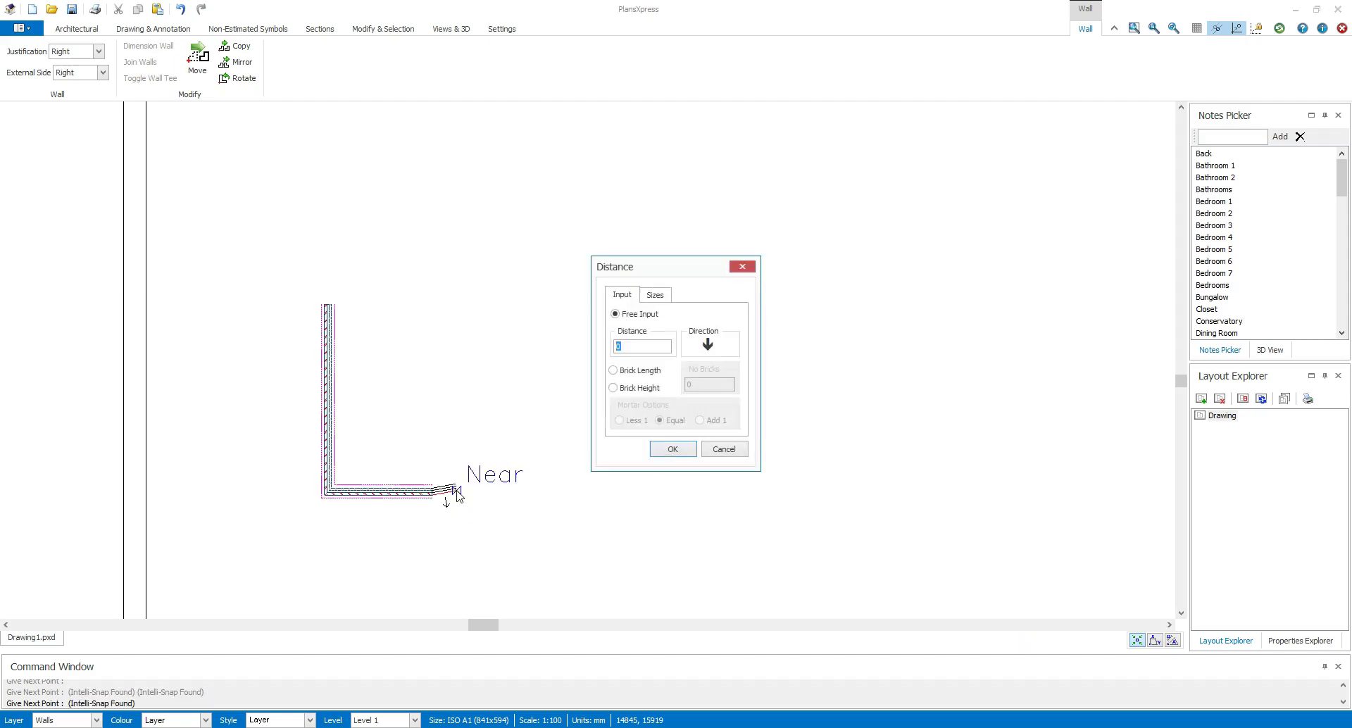
{"action": "type", "text": "00"}
{"action": "key", "text": "Return"}
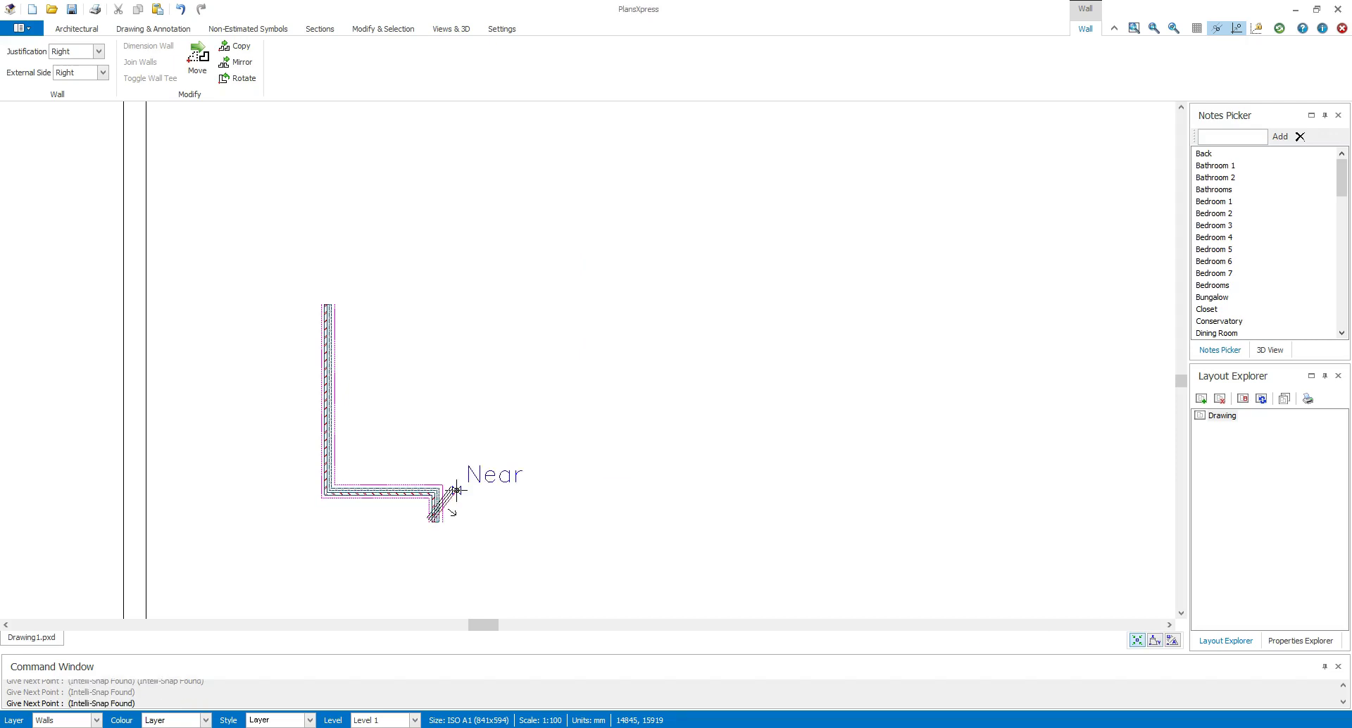
{"action": "type", "text": "4500"}
{"action": "key", "text": "Return"}
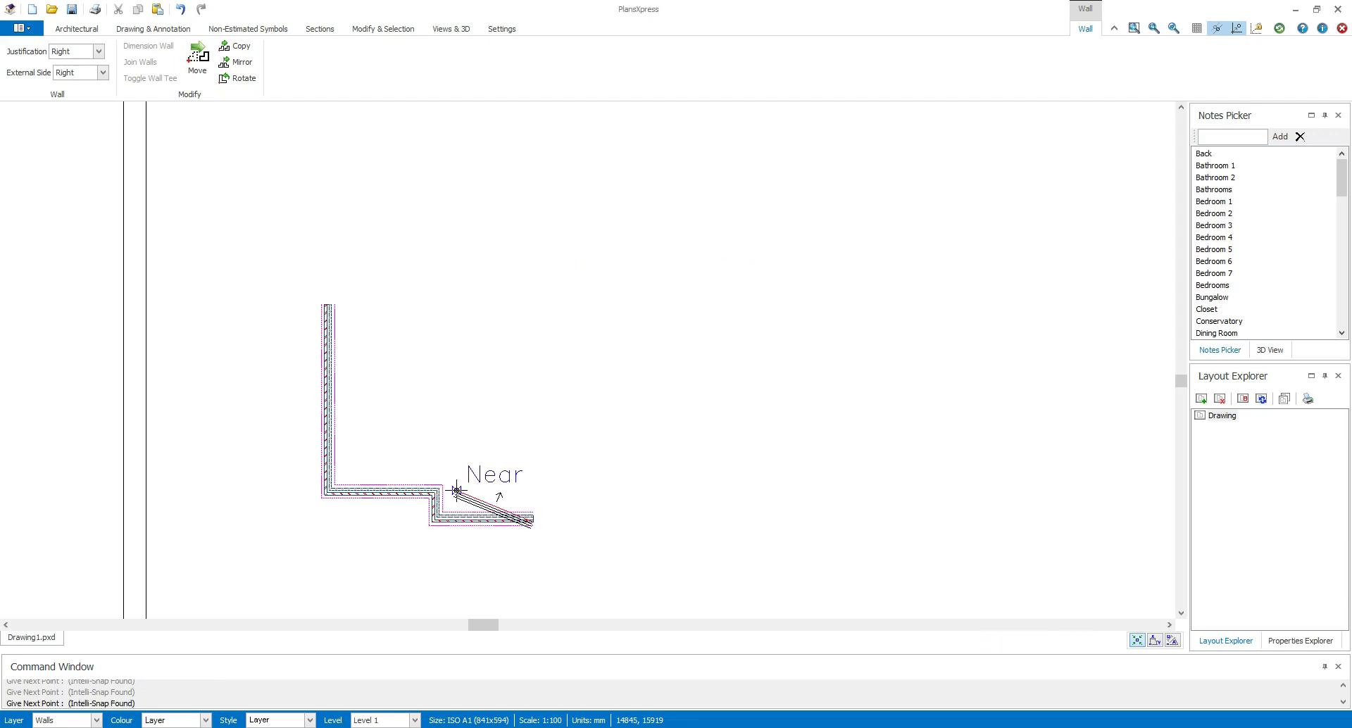
Continue the wall run 1200 mm upwards and 4500 mm to the right using entered distances, and close the fourth outline.
{"action": "type", "text": "12"}
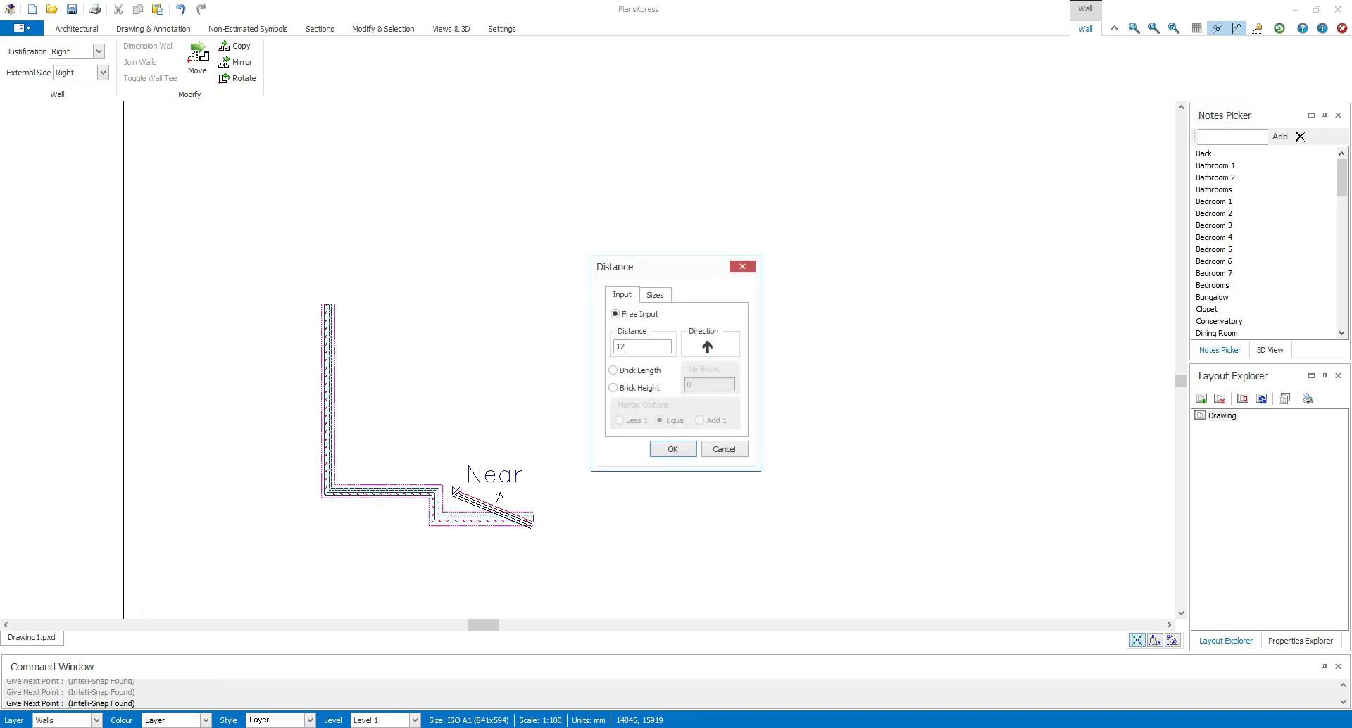
{"action": "type", "text": "00"}
{"action": "key", "text": "Return"}
{"action": "type", "text": "4500"}
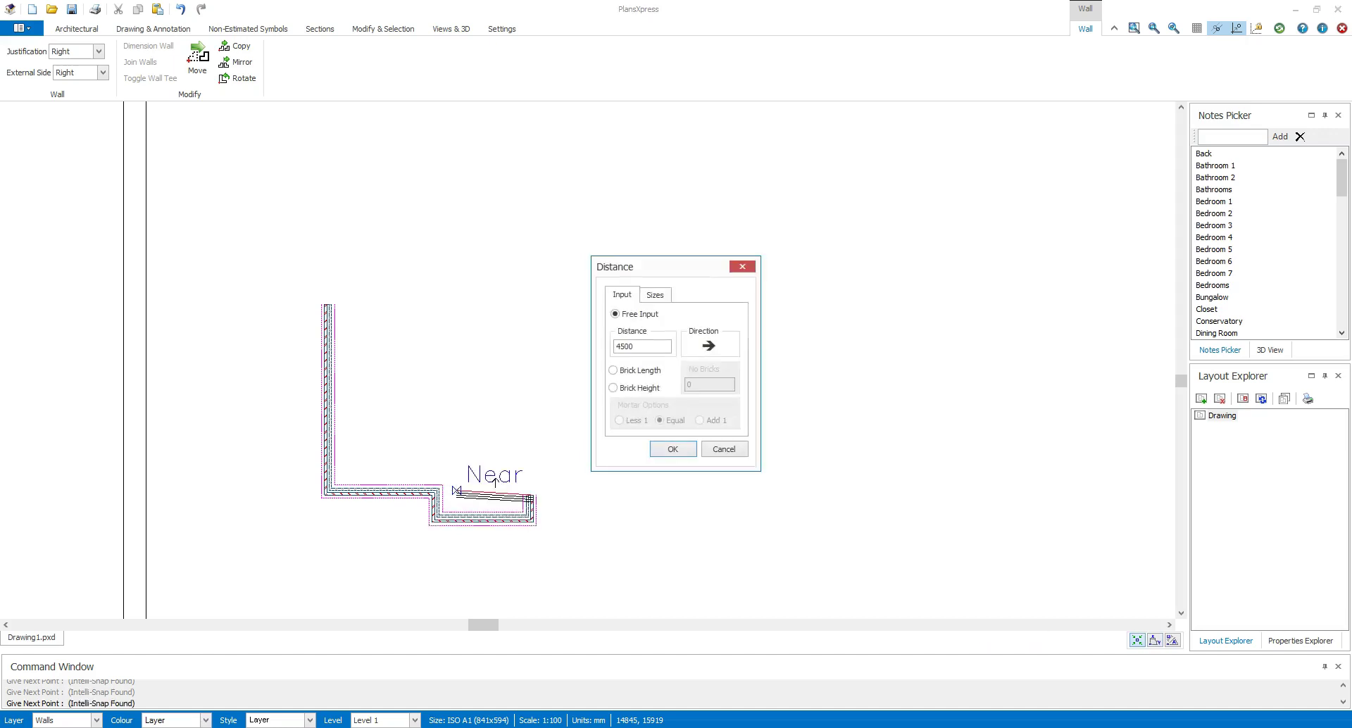
{"action": "key", "text": "Return"}
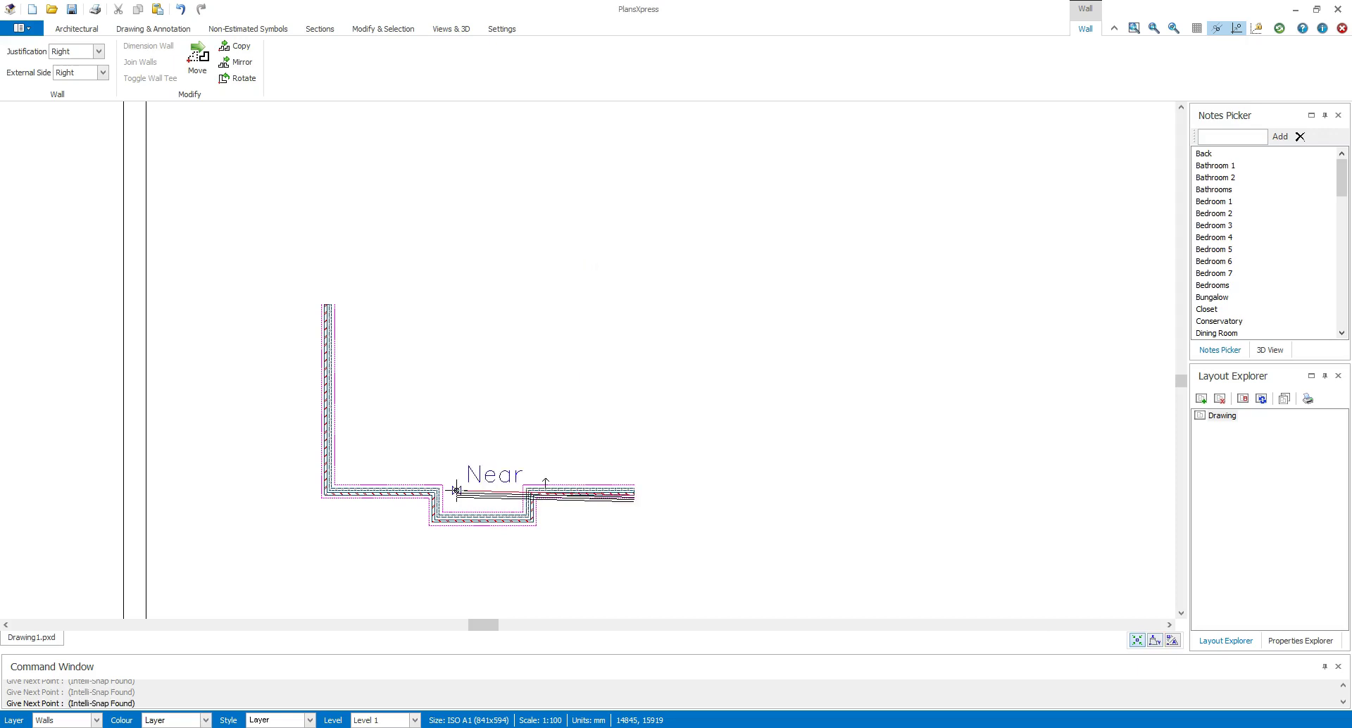
{"action": "key", "text": "Return"}
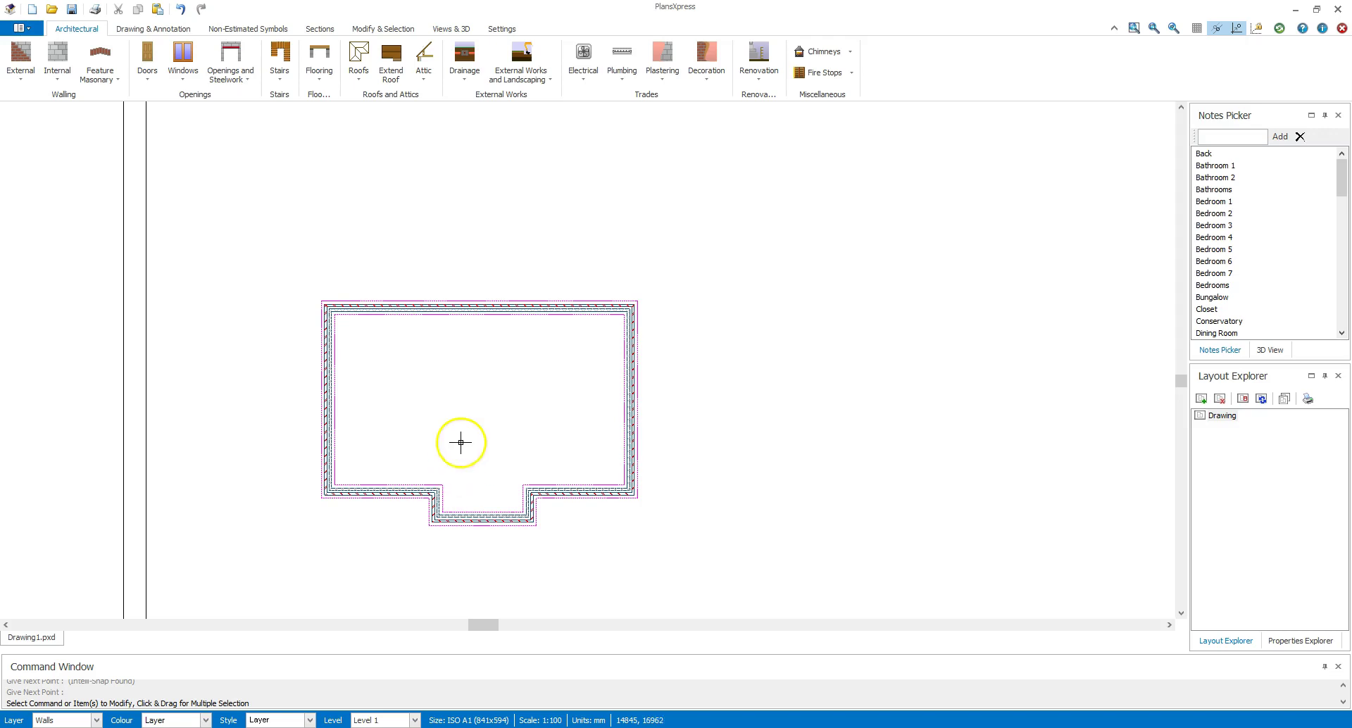
Turn on the 3D preview for the four wall outlines.
{"action": "scroll", "coordinate": [458, 443], "scroll_direction": "down", "scroll_amount": 2}
{"action": "scroll", "coordinate": [467, 416], "scroll_direction": "down", "scroll_amount": 1}
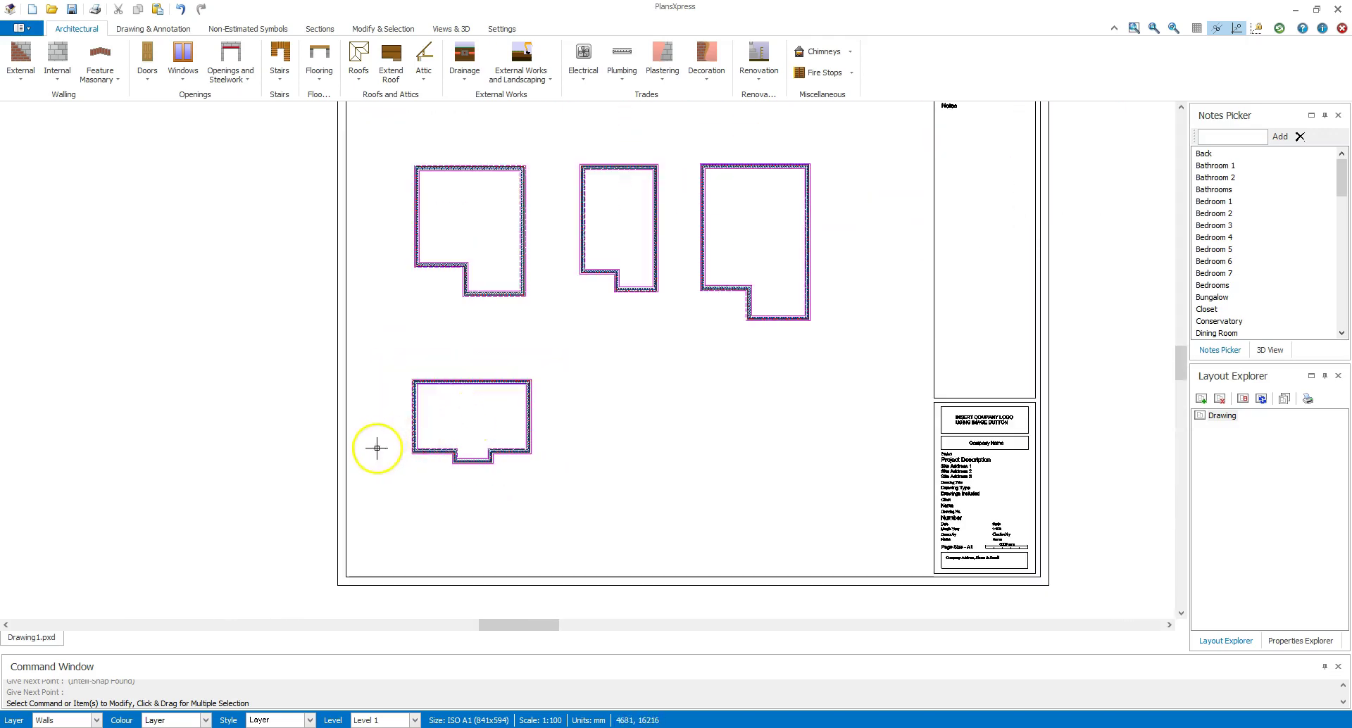
{"action": "mouse_move", "coordinate": [447, 431]}
{"action": "middle_mouse_down"}
{"action": "mouse_move", "coordinate": [353, 459]}
{"action": "mouse_move", "coordinate": [283, 452]}
{"action": "middle_mouse_up"}
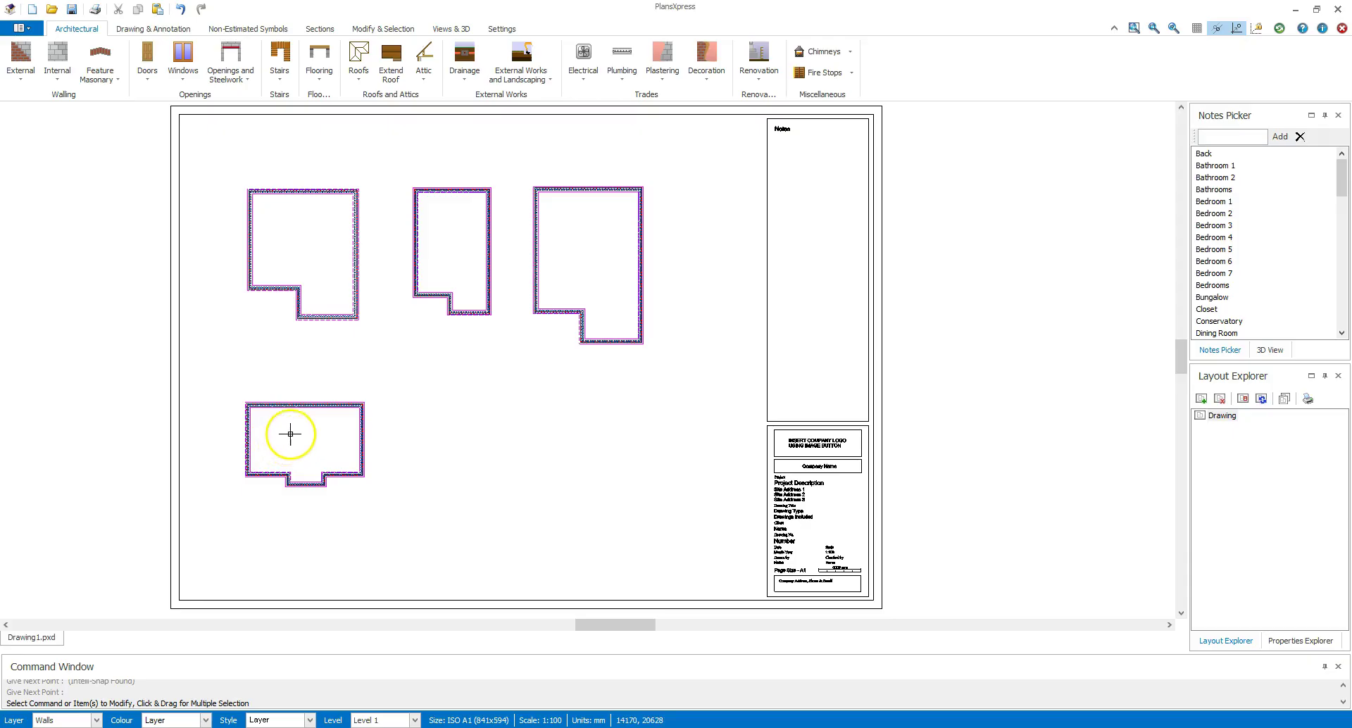
{"action": "left_click", "coordinate": [450, 28]}
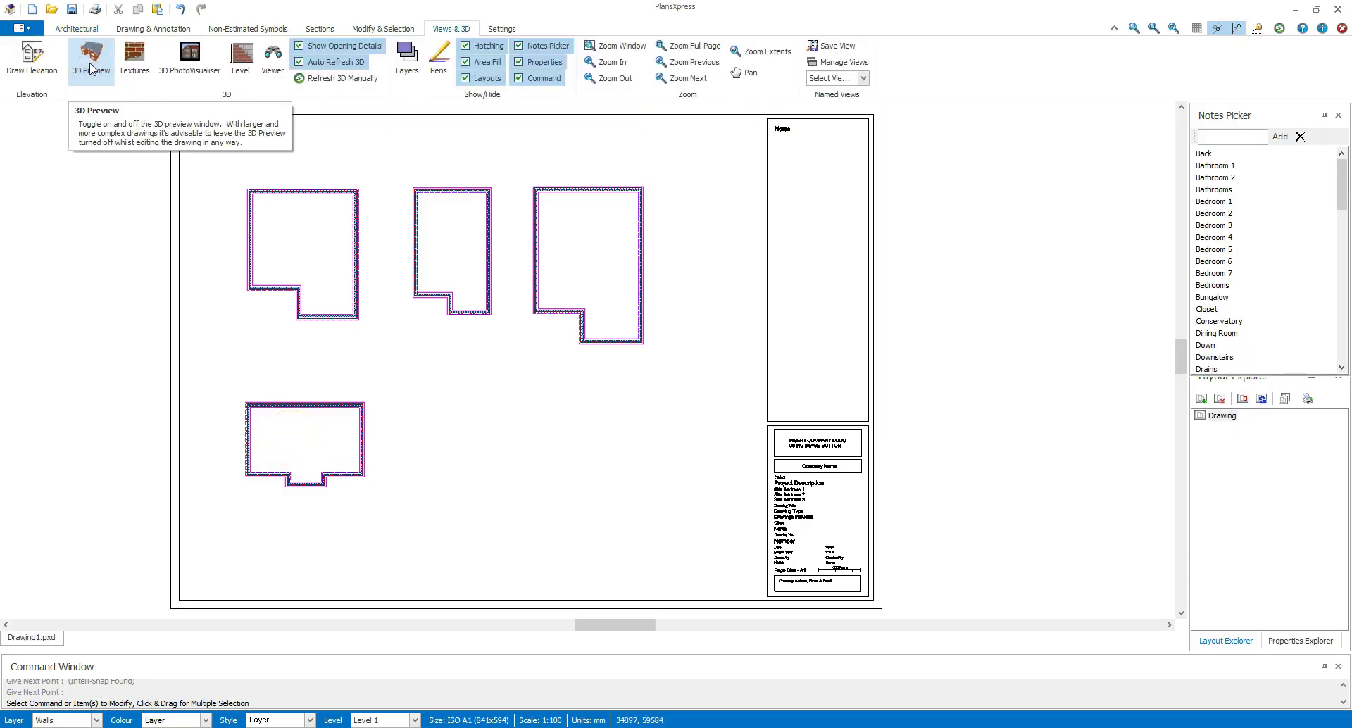
{"action": "left_click", "coordinate": [90, 63]}
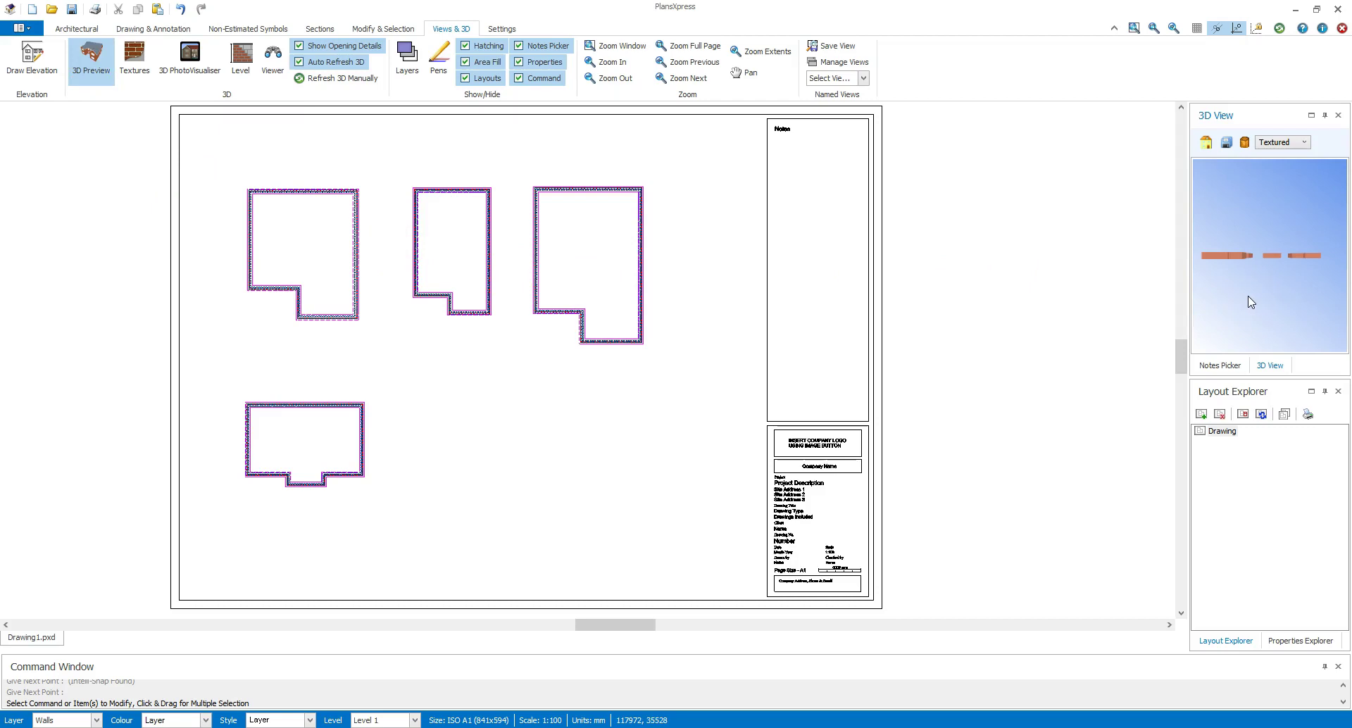
Enlarge the 3D view in width and height and orbit the model to look down into the wall outlines.
{"action": "left_click", "coordinate": [1229, 302]}
{"action": "left_click_drag", "start_coordinate": [1189, 294], "coordinate": [992, 286]}
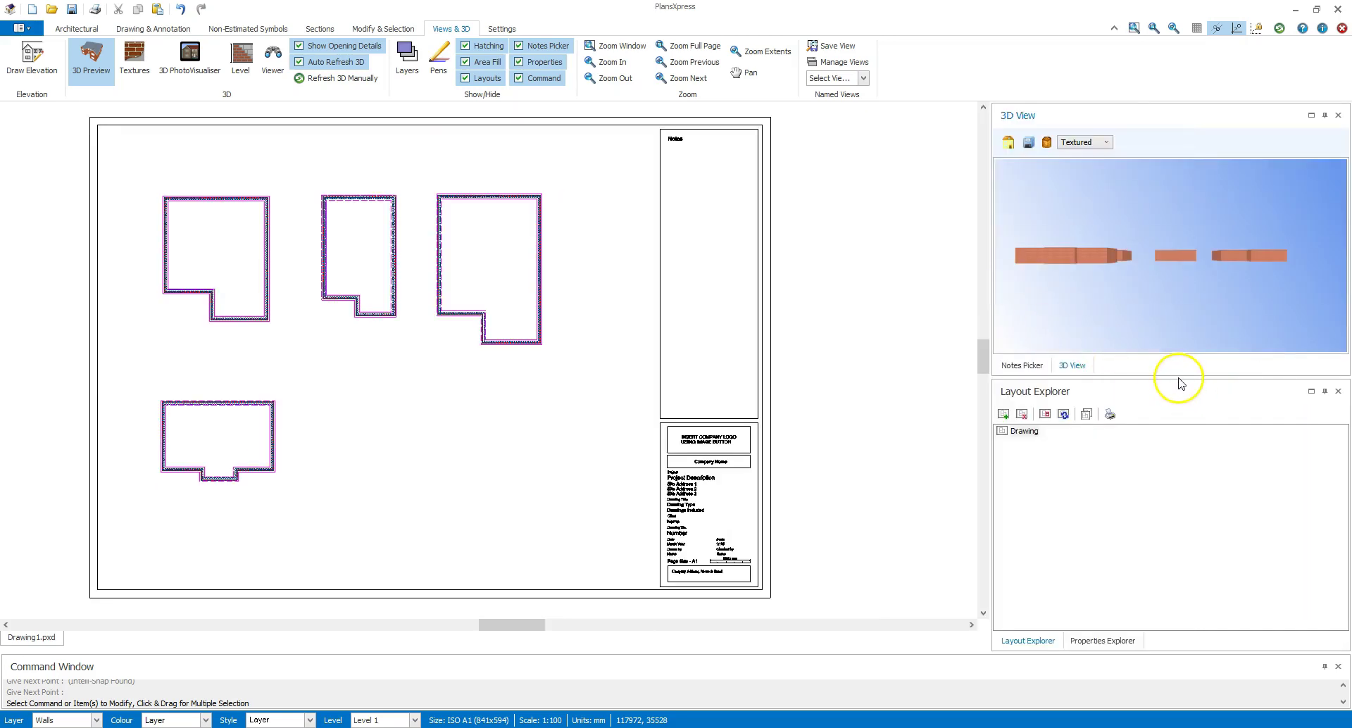
{"action": "left_click_drag", "start_coordinate": [1178, 378], "coordinate": [1181, 489]}
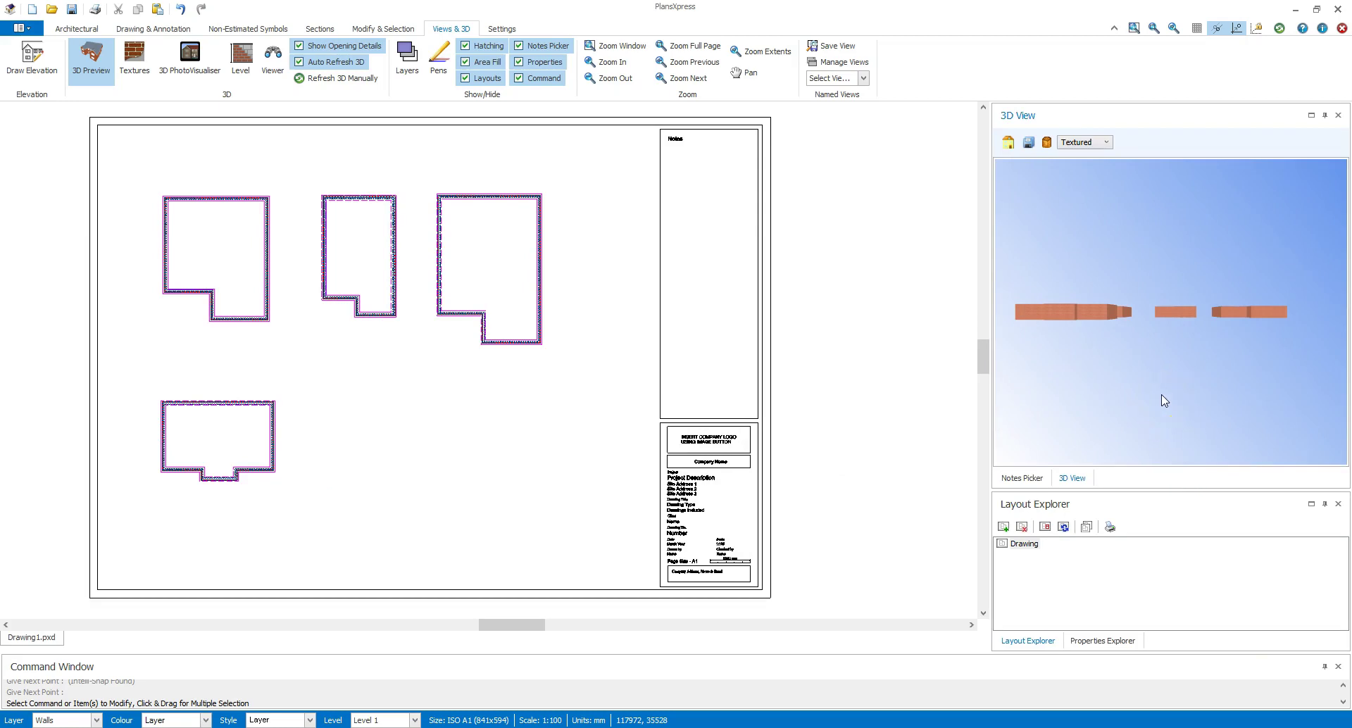
{"action": "mouse_move", "coordinate": [1164, 400]}
{"action": "left_mouse_down"}
{"action": "mouse_move", "coordinate": [1161, 356]}
{"action": "mouse_move", "coordinate": [1157, 377]}
{"action": "mouse_move", "coordinate": [1244, 397]}
{"action": "mouse_move", "coordinate": [1126, 371]}
{"action": "mouse_move", "coordinate": [1154, 388]}
{"action": "left_mouse_up"}
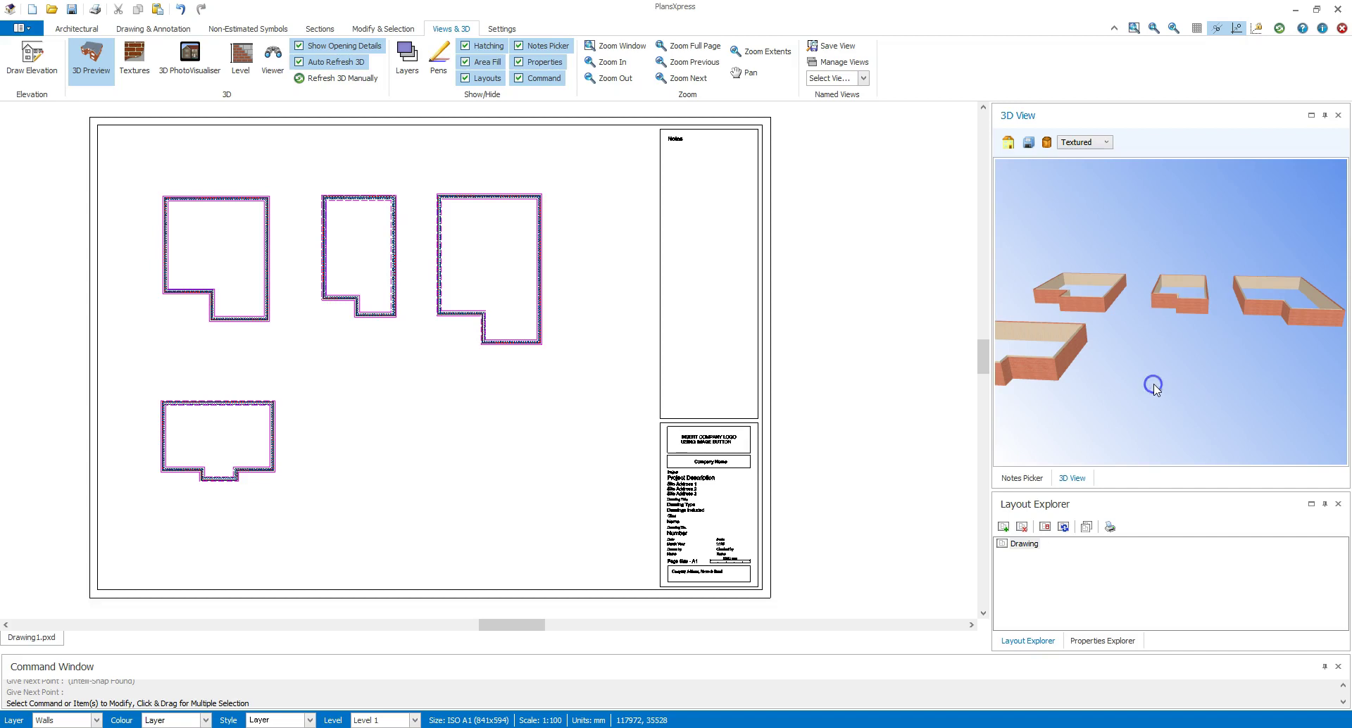
Compare the 3D model in the Shaded, Wireframe and Transparent display modes.
{"action": "left_click", "coordinate": [1107, 142]}
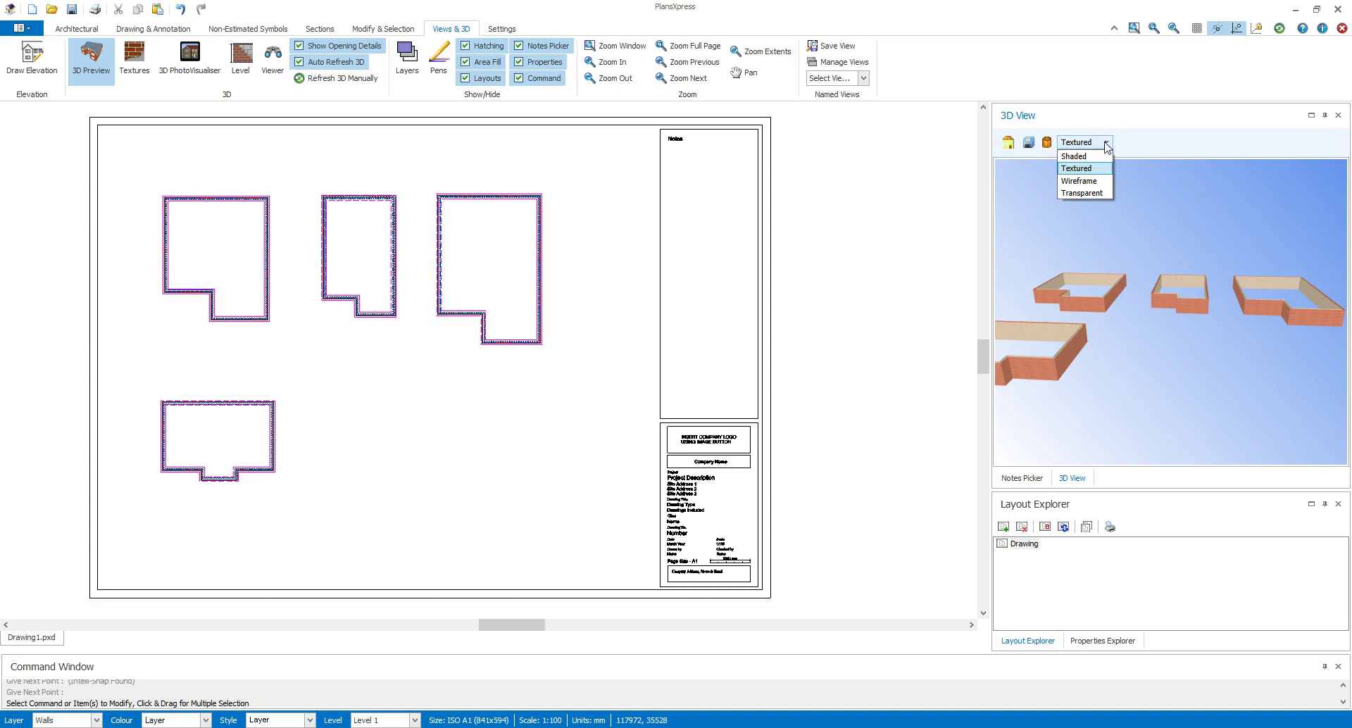
{"action": "left_click", "coordinate": [1097, 156]}
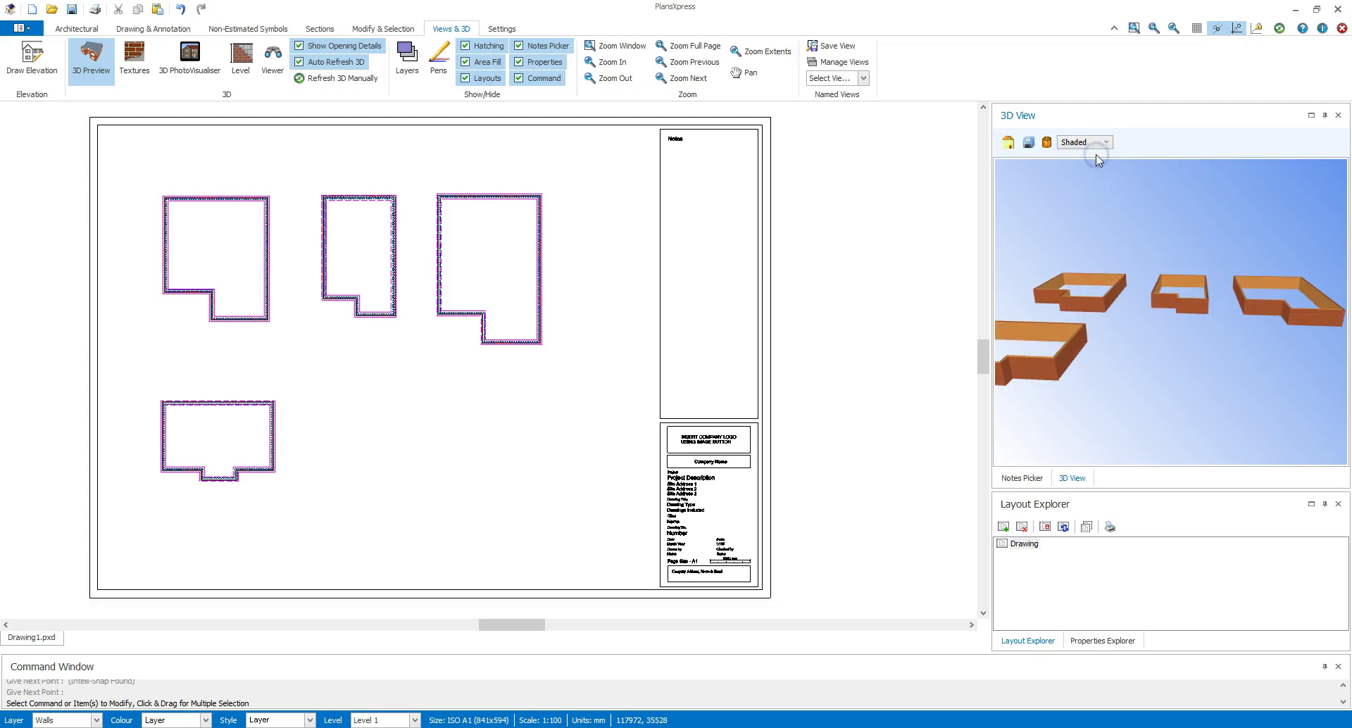
{"action": "left_click", "coordinate": [1106, 143]}
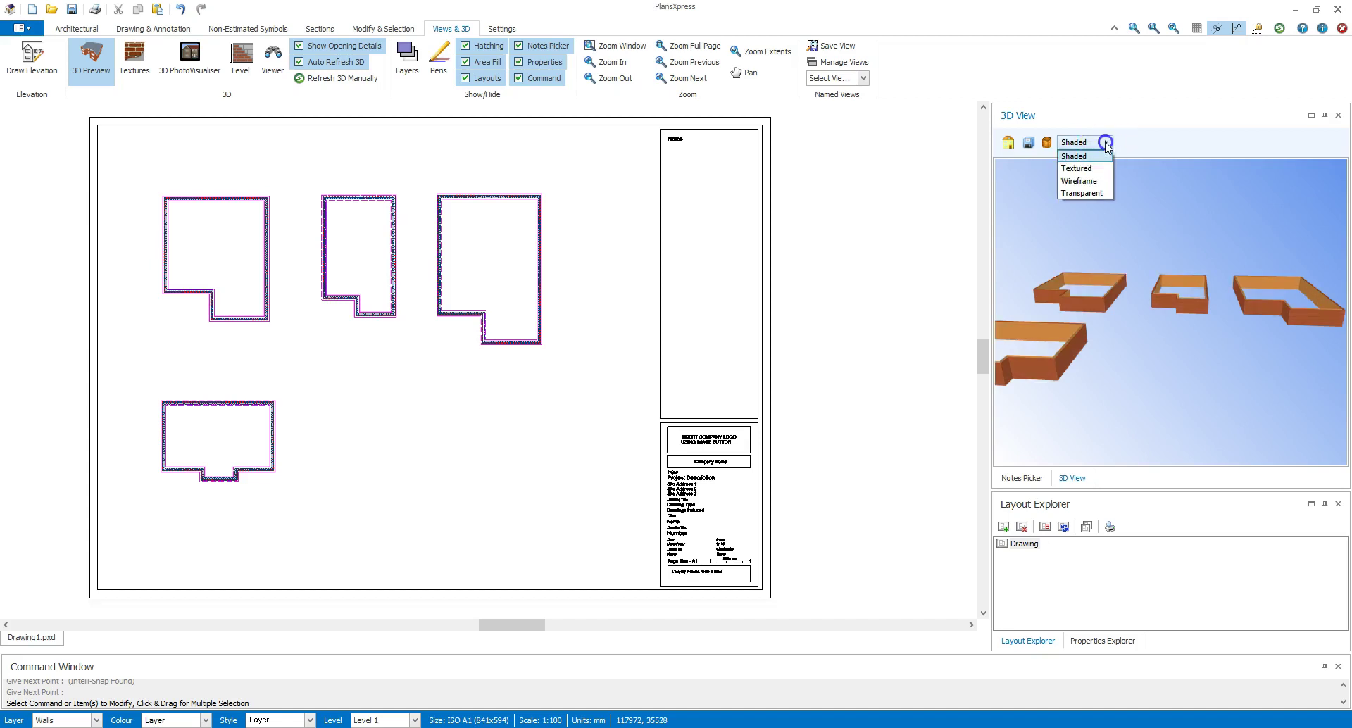
{"action": "left_click", "coordinate": [1092, 181]}
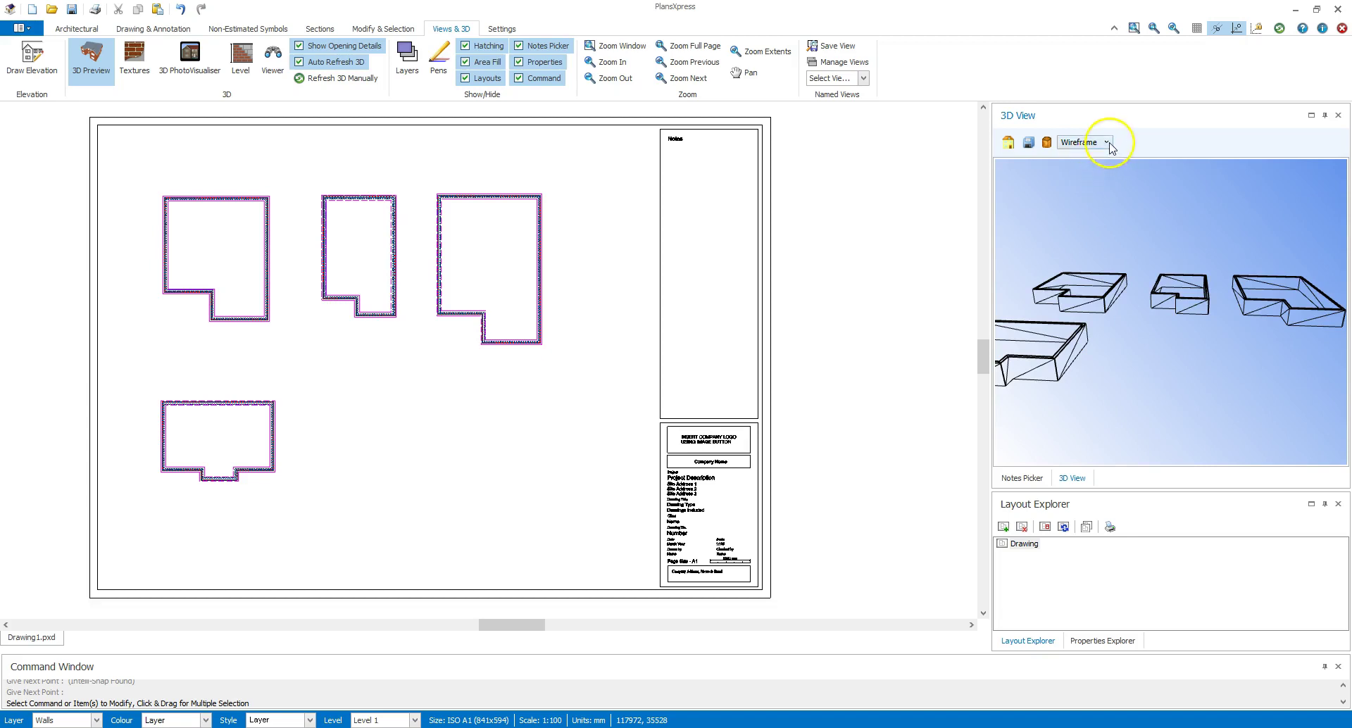
{"action": "left_click", "coordinate": [1106, 142]}
{"action": "left_click", "coordinate": [1088, 193]}
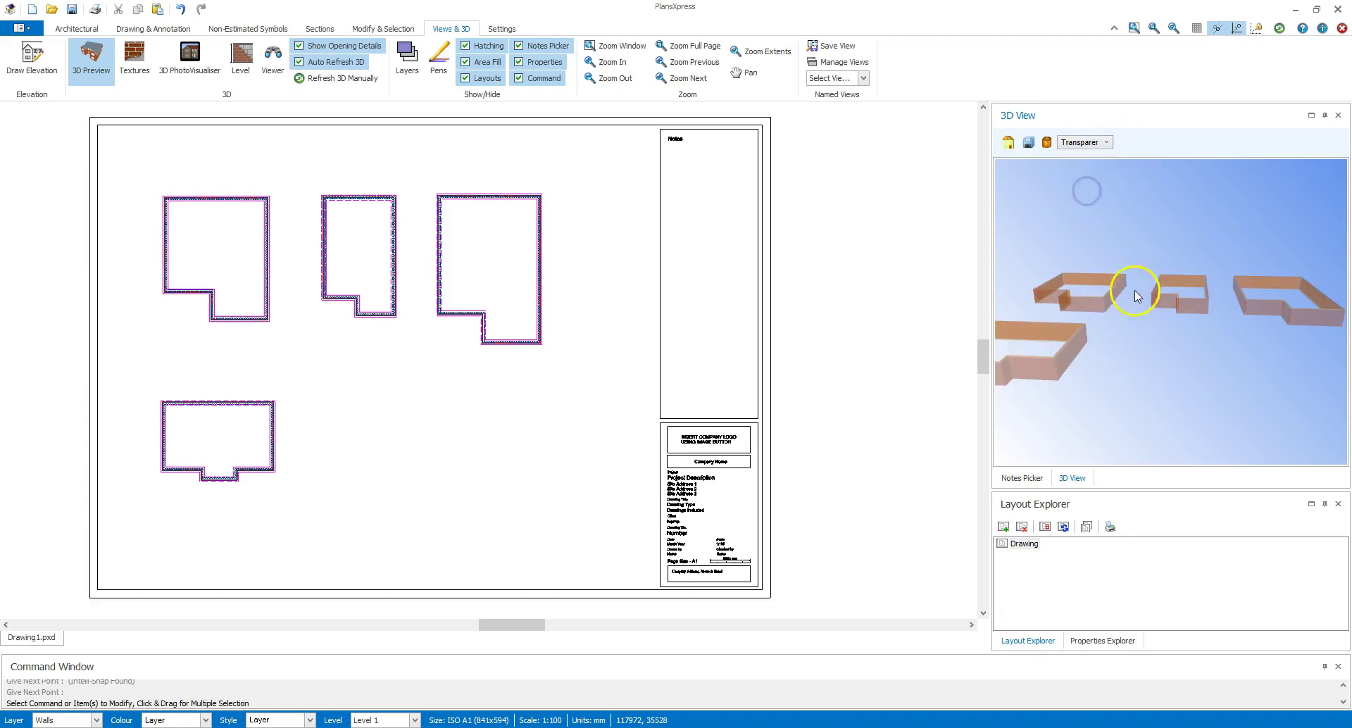